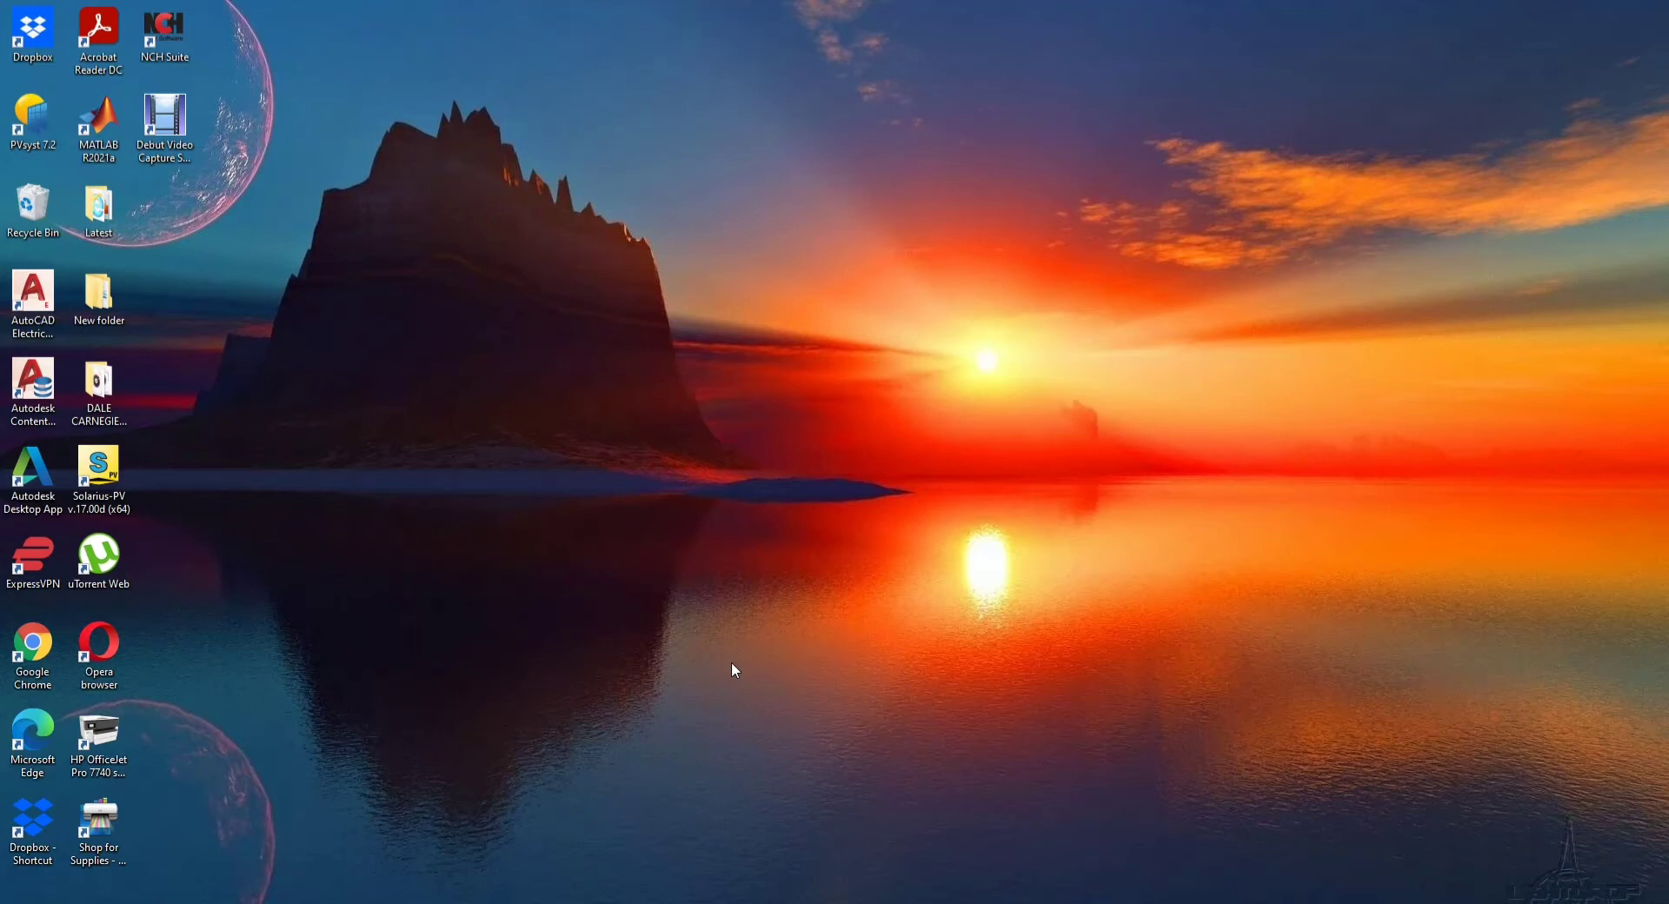
- Google 'simulink matlab online' and open the 'Simulink Online - MathWorks' result
{"action": "right_click", "coordinate": [732, 661]}
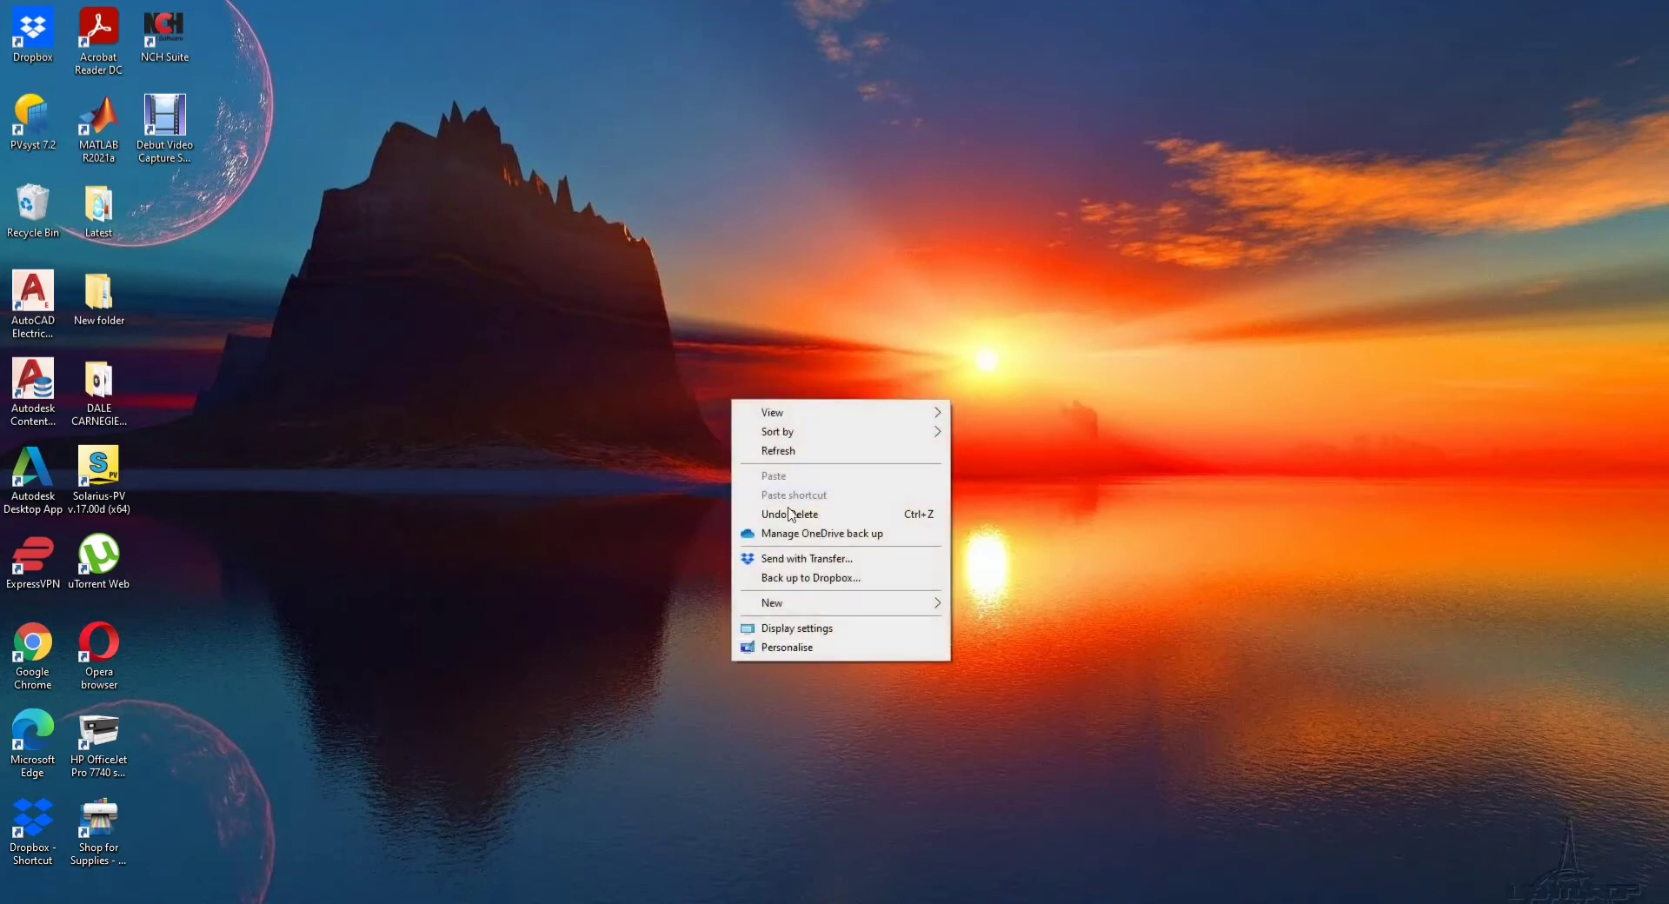
{"action": "left_click", "coordinate": [779, 450]}
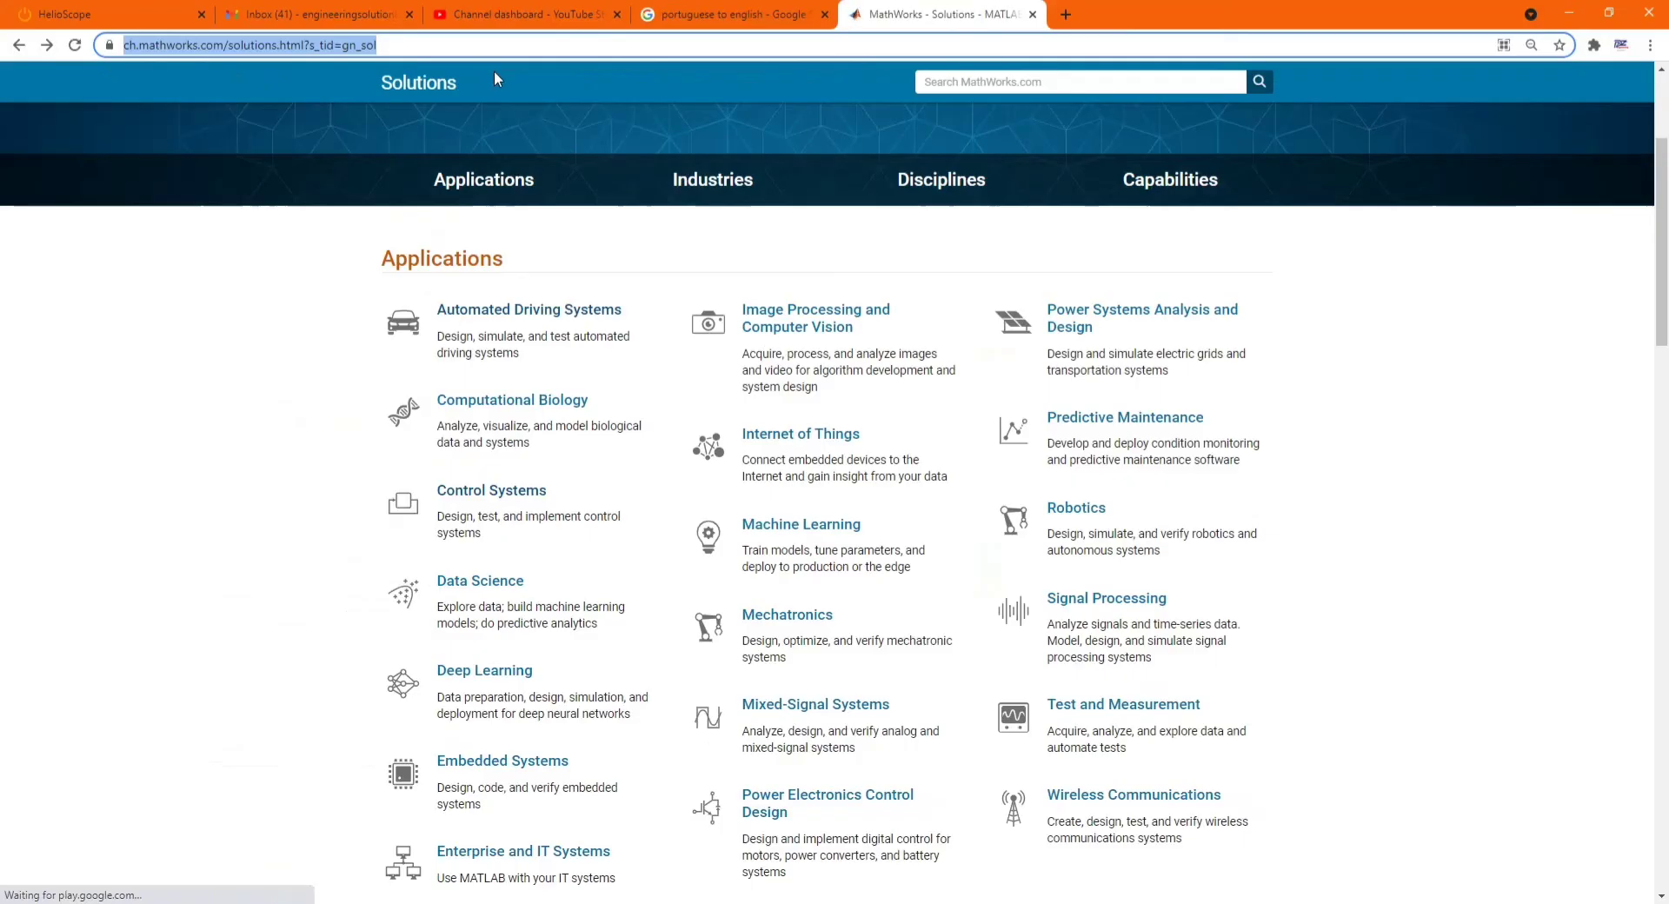
{"action": "type", "text": "simulati"}
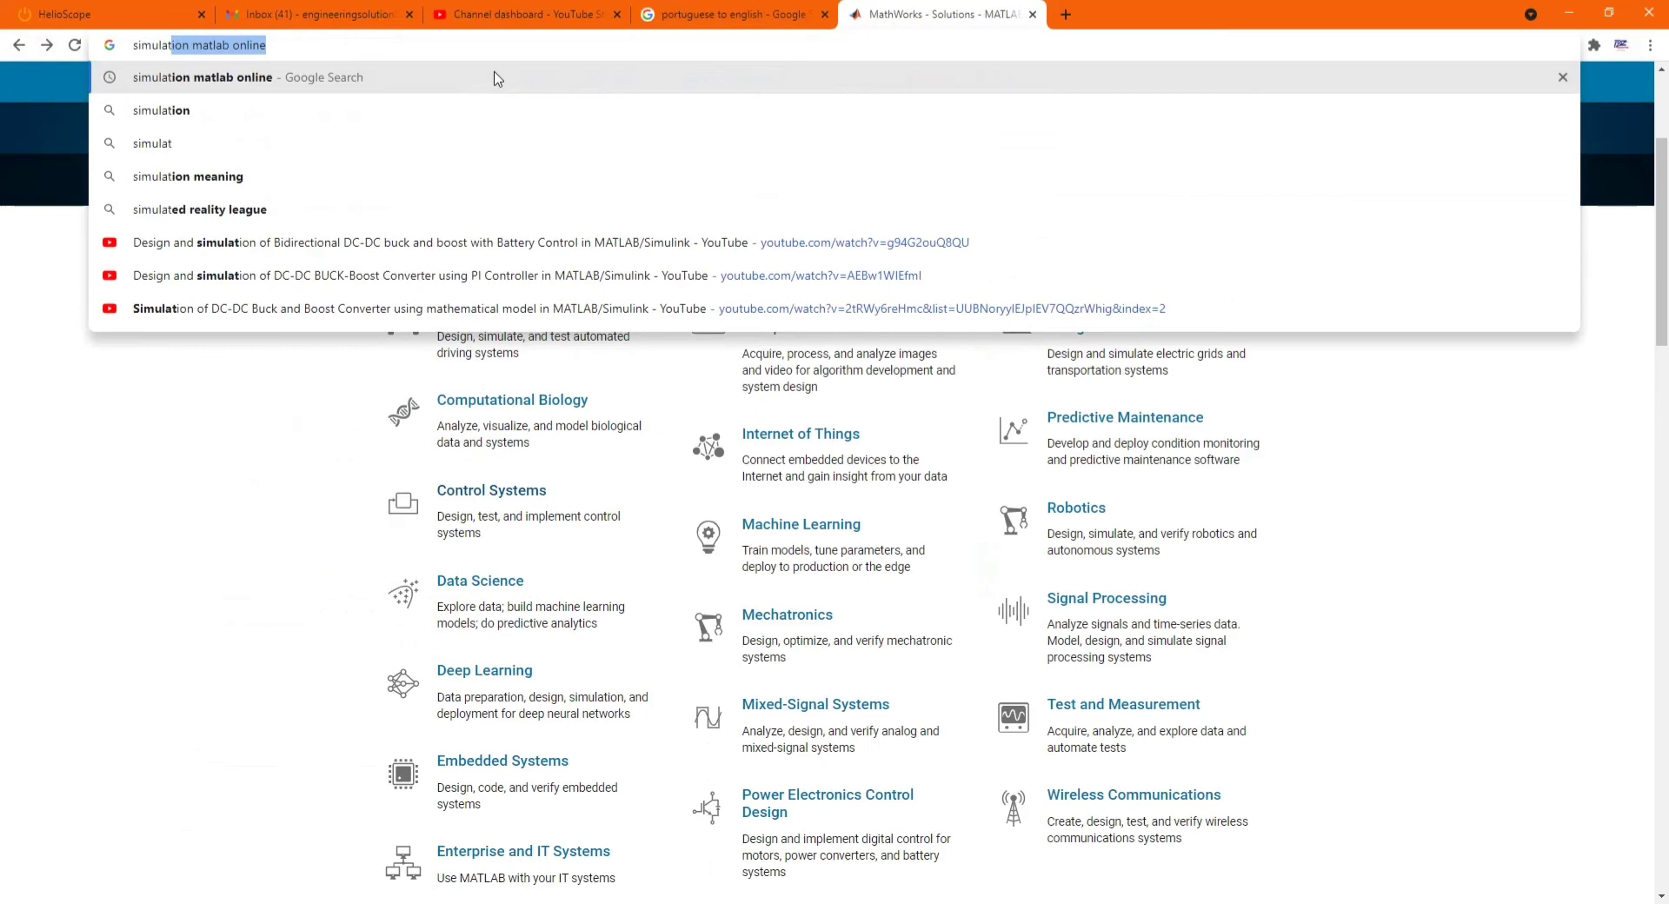
{"action": "left_click", "coordinate": [494, 76]}
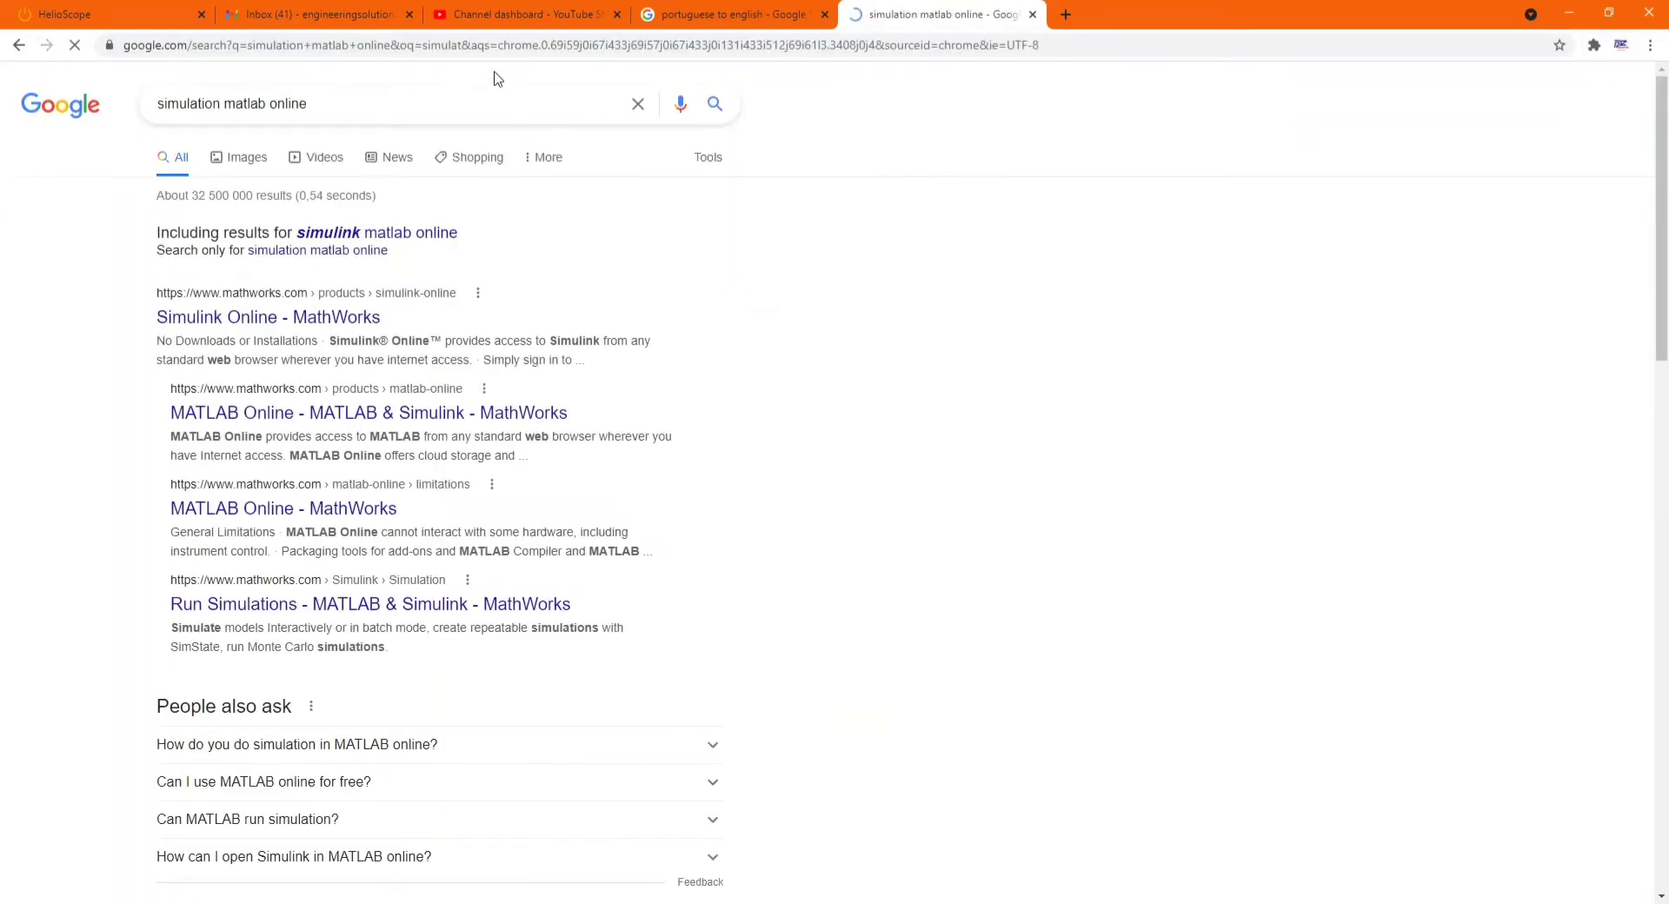
{"action": "left_click", "coordinate": [433, 233]}
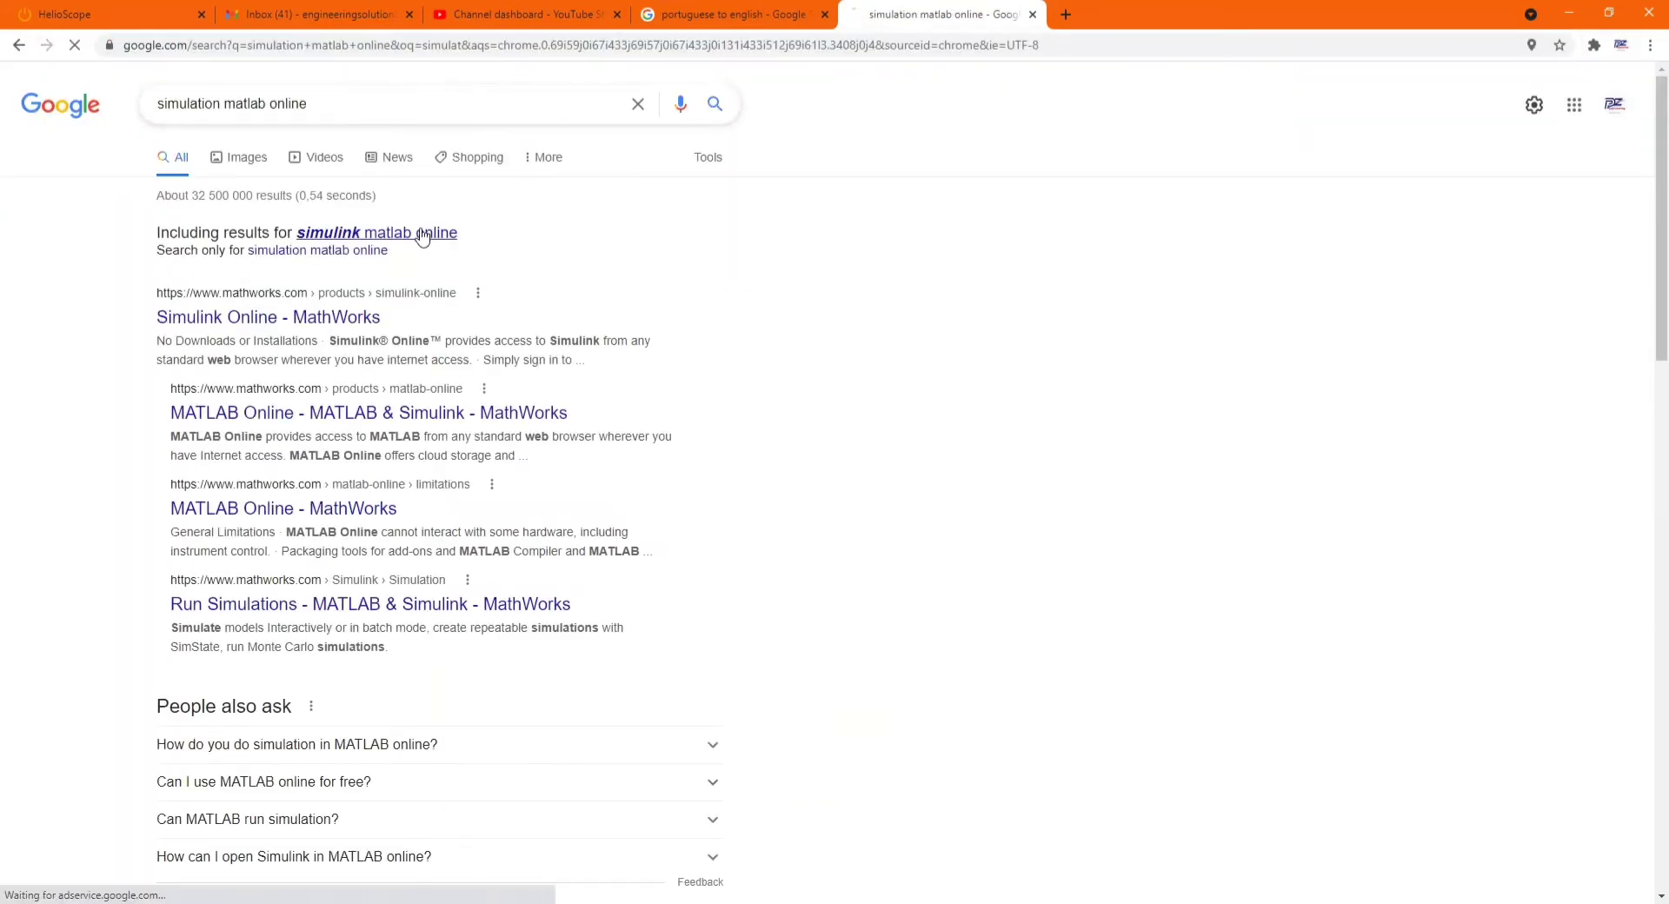
{"action": "left_click", "coordinate": [241, 259]}
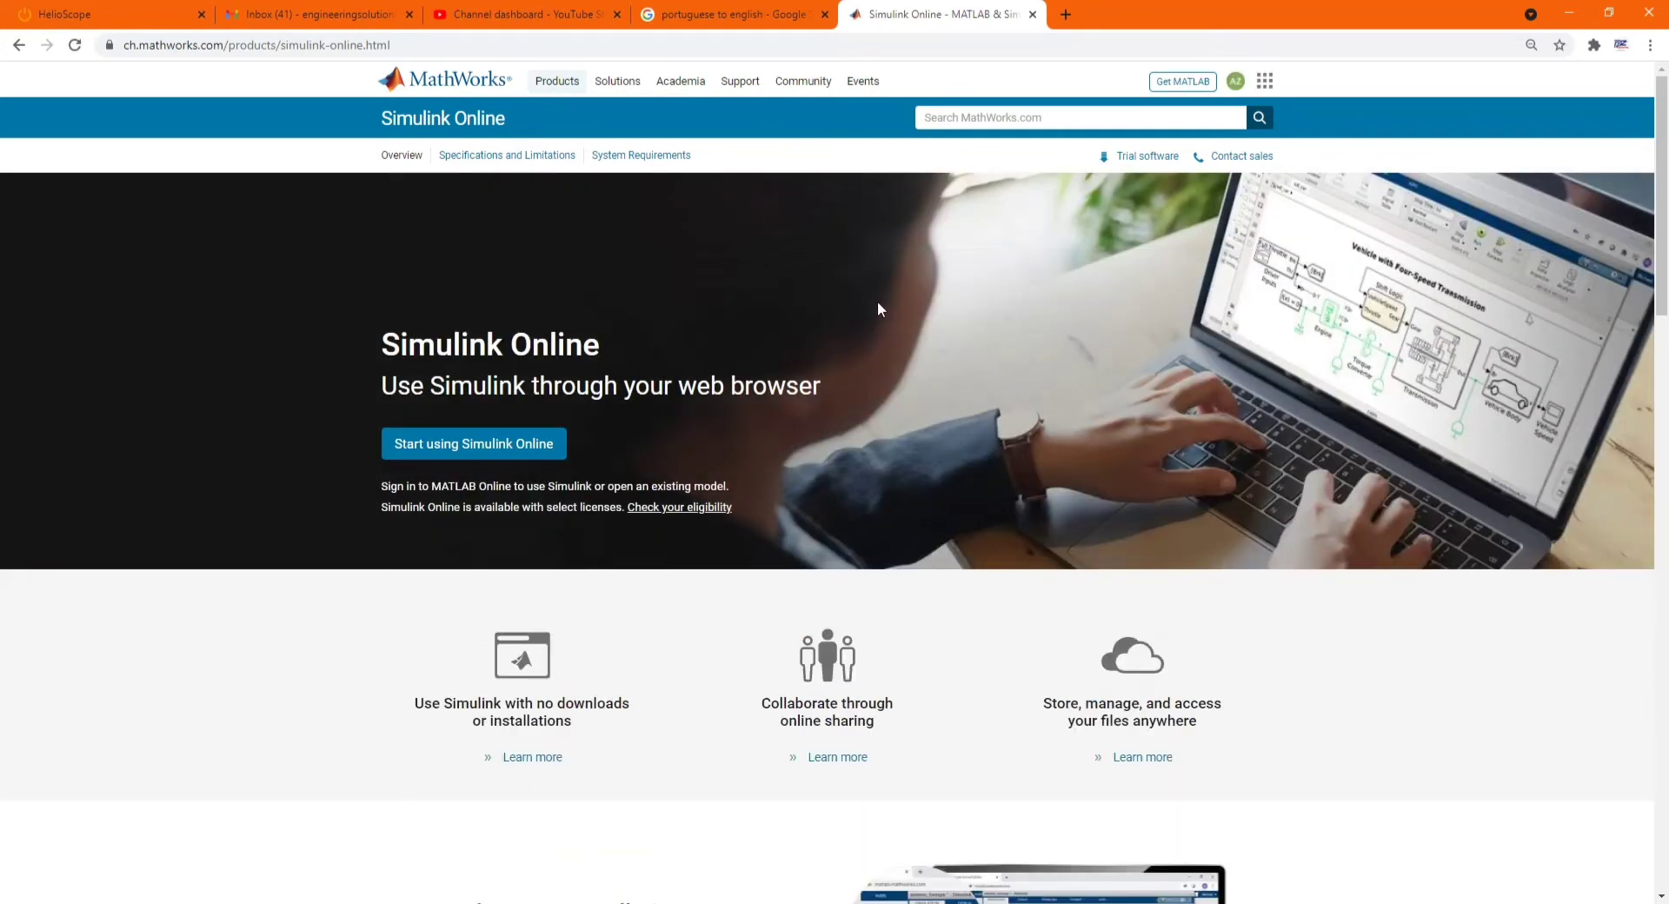
- Start using Simulink Online and enter the saved account e-mail on the MathWorks sign-in page
{"action": "left_click", "coordinate": [519, 446]}
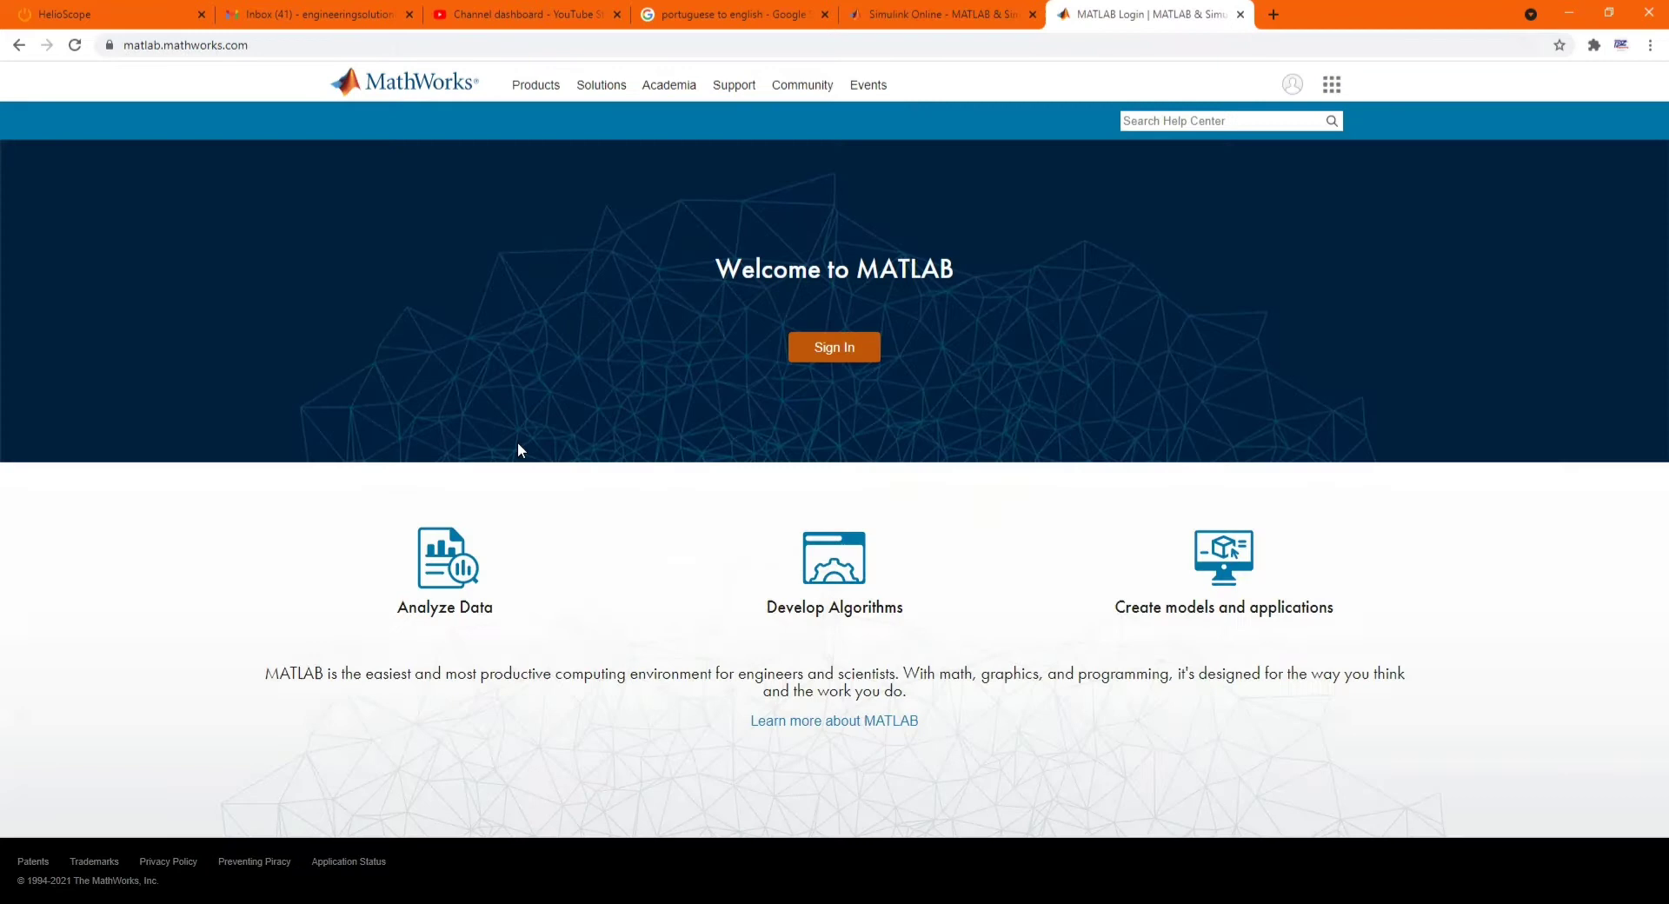
{"action": "left_click", "coordinate": [845, 354]}
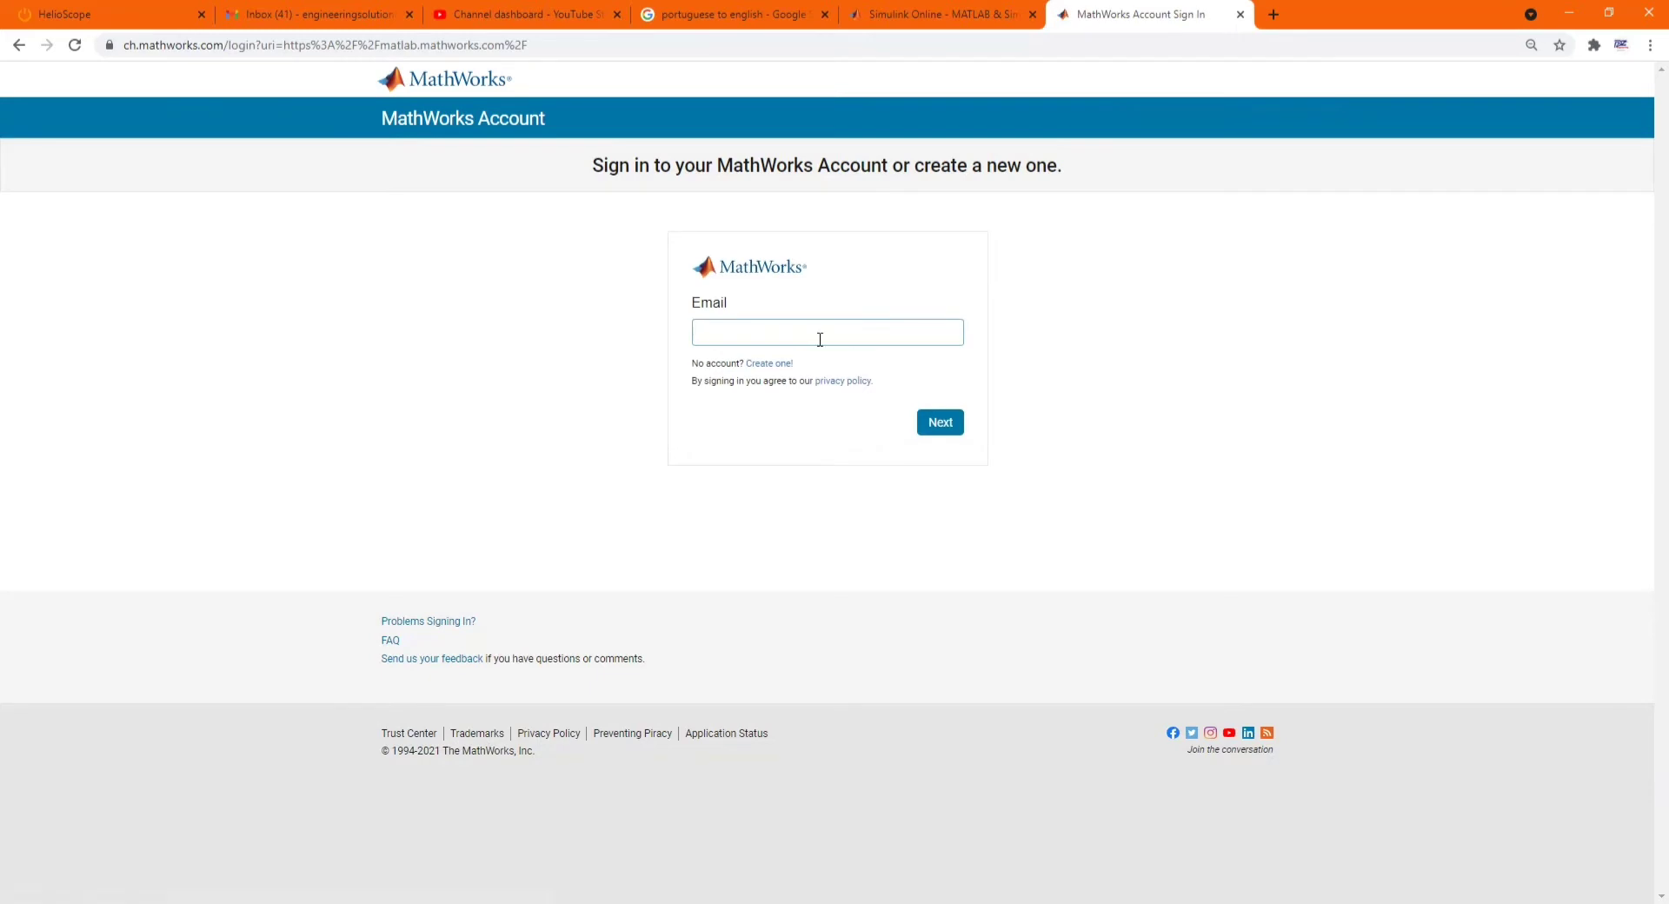
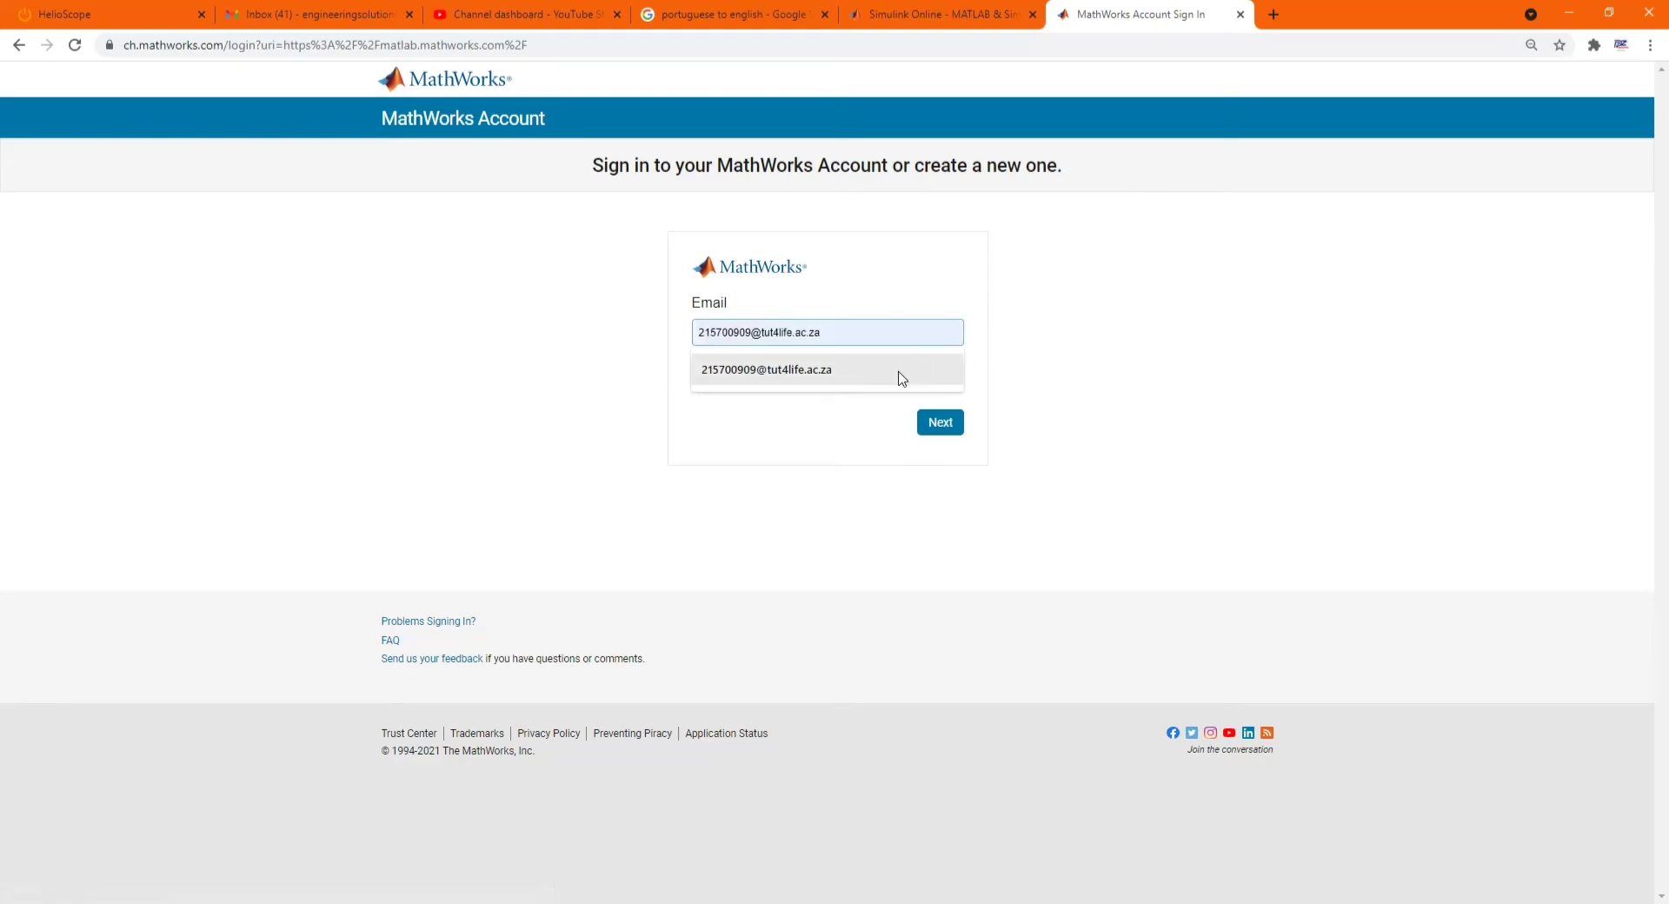
{"action": "left_click", "coordinate": [898, 376]}
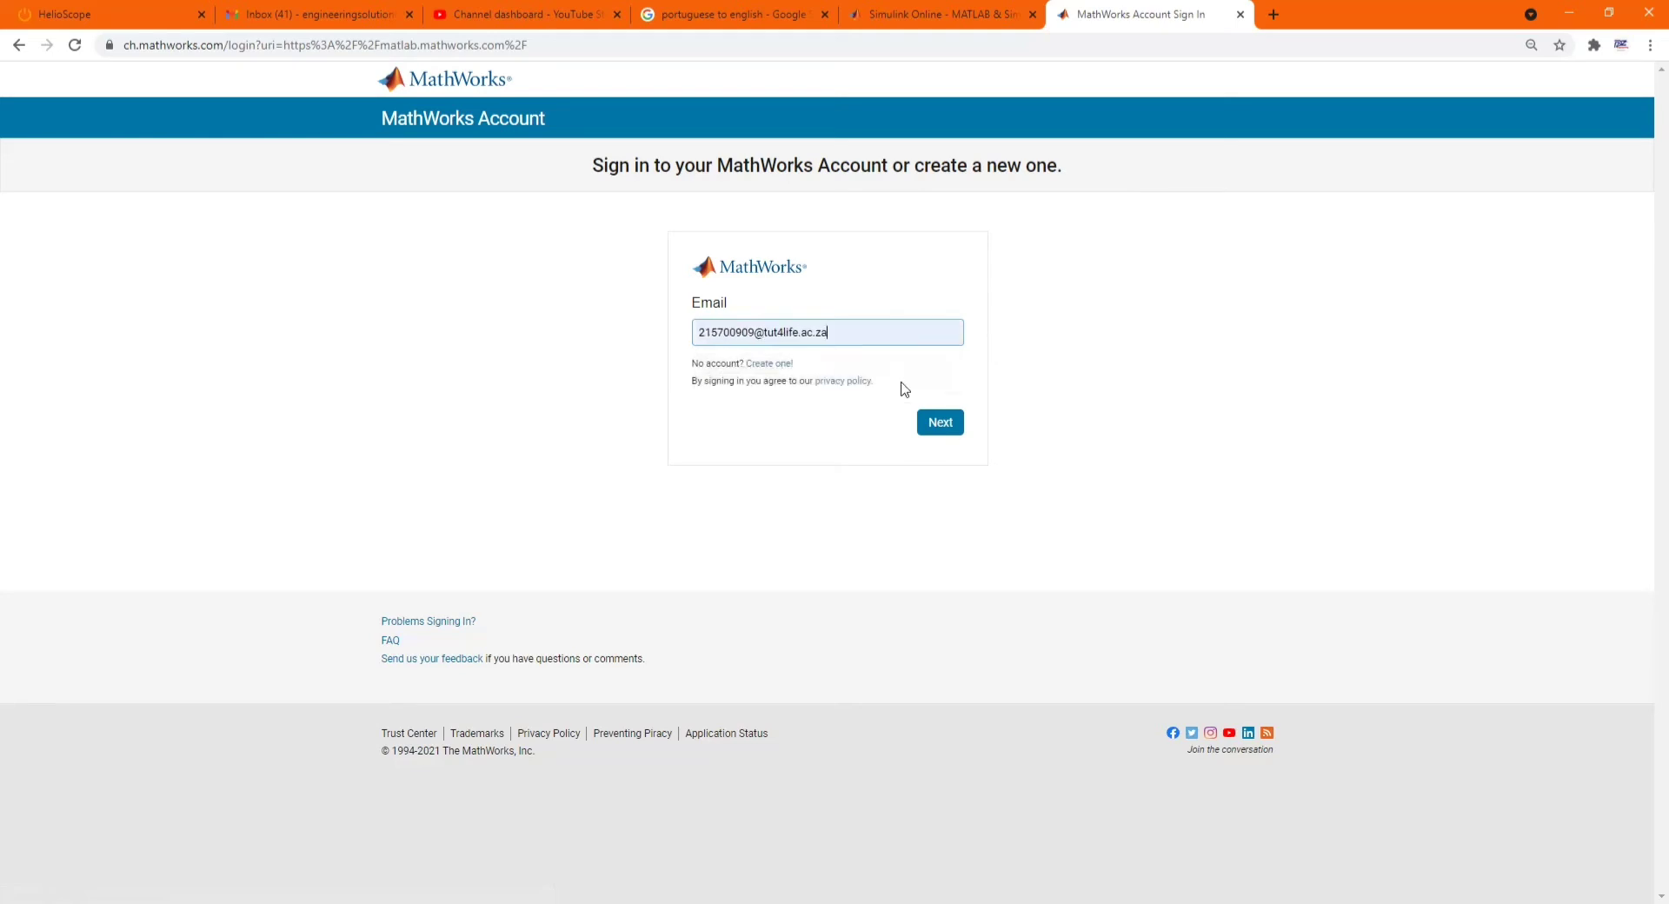
{"action": "left_click", "coordinate": [935, 421]}
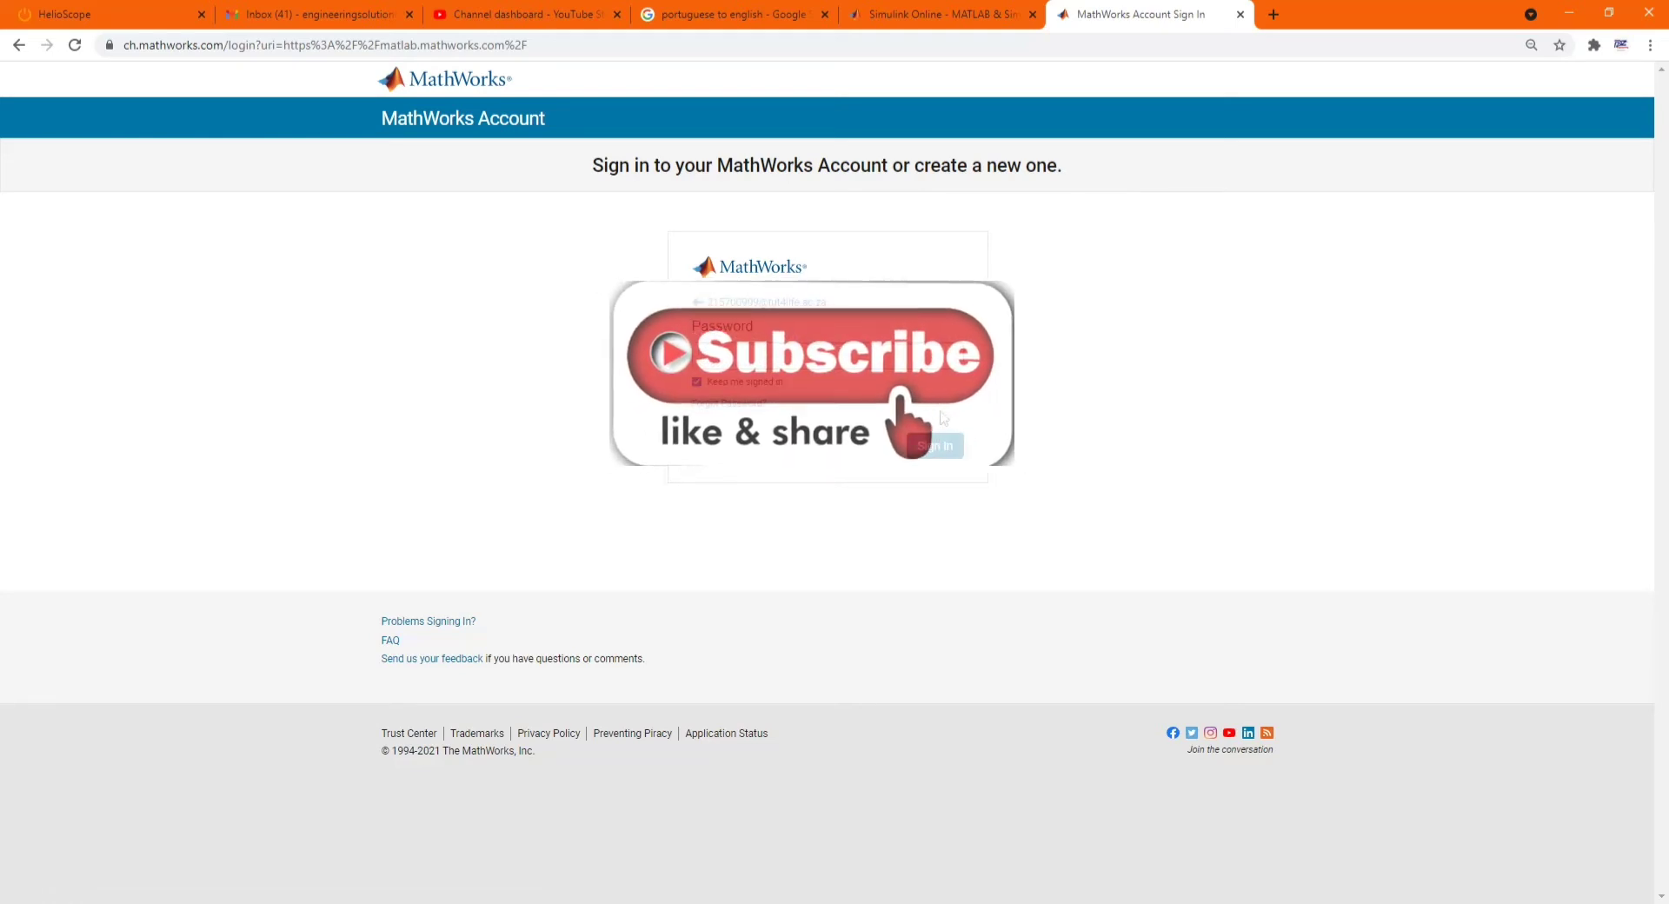
- Enter the account password and complete the sign-in to launch MATLAB Online
{"action": "key", "text": "Caps_Lock"}
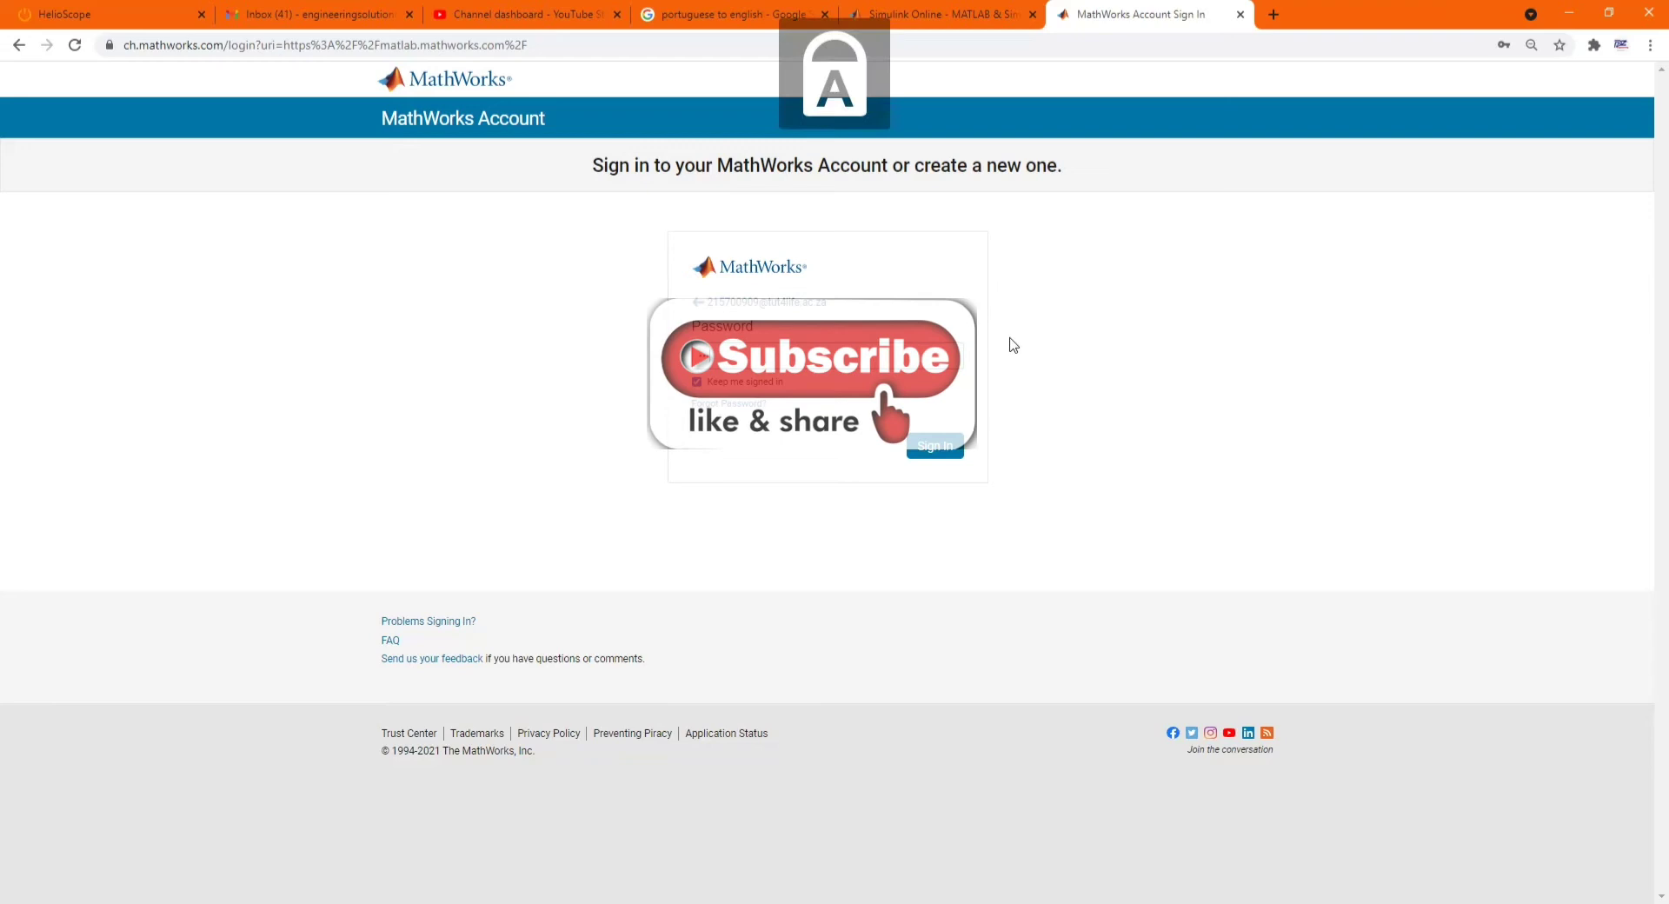
{"action": "key", "text": "Caps_Lock"}
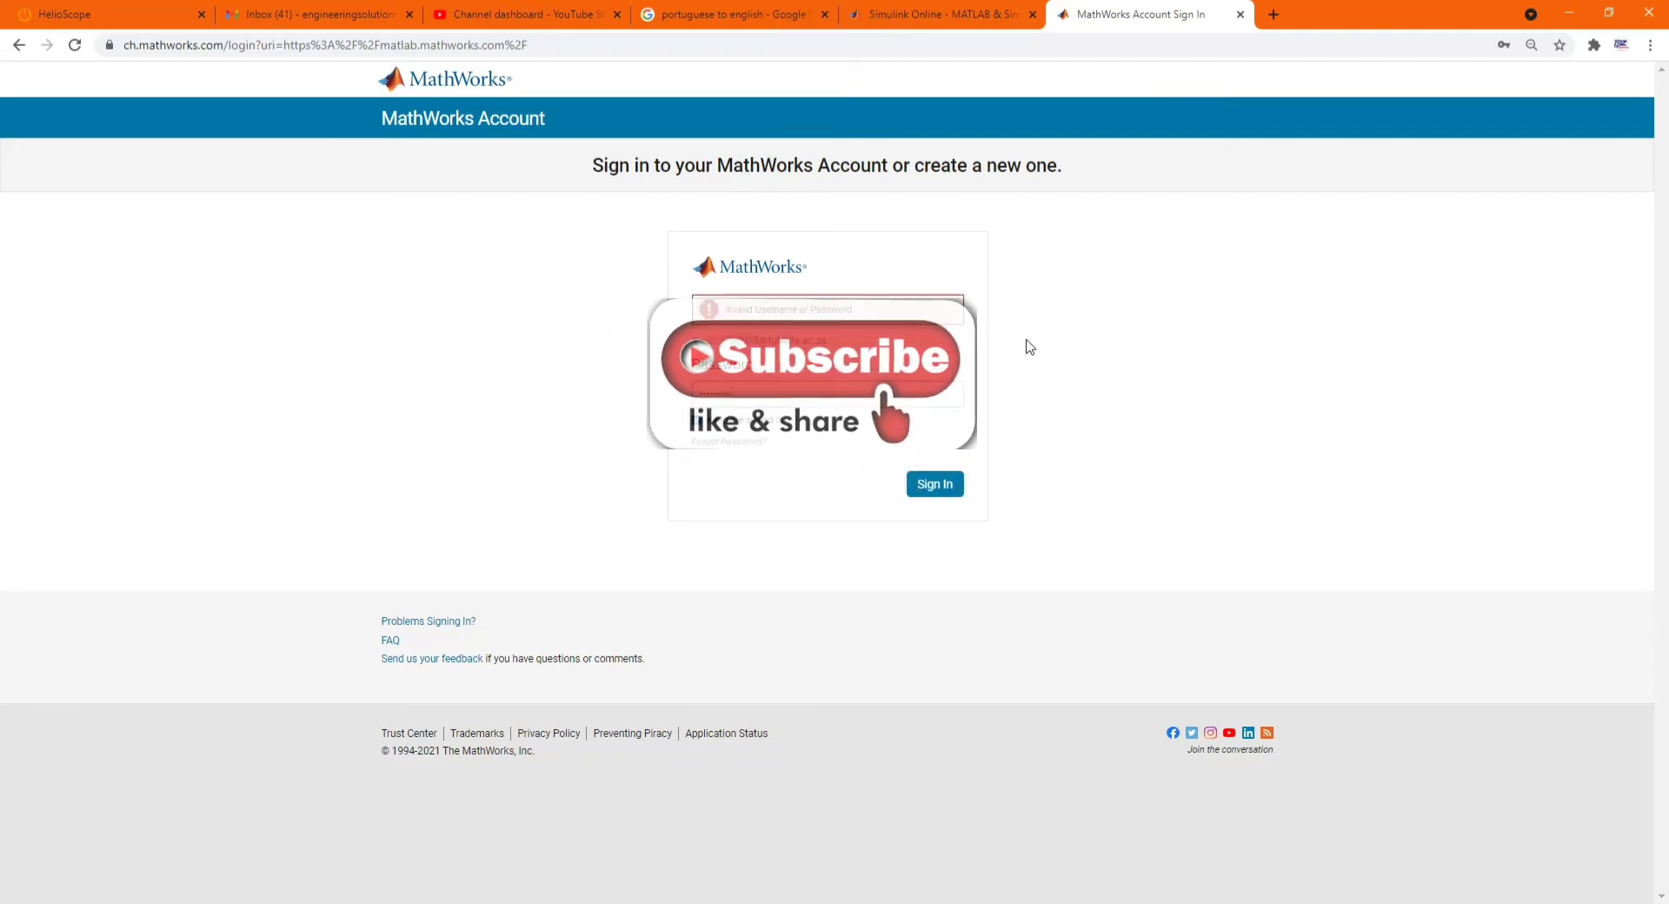
{"action": "key", "text": "ctrl+a"}
{"action": "key", "text": "BackSpace"}
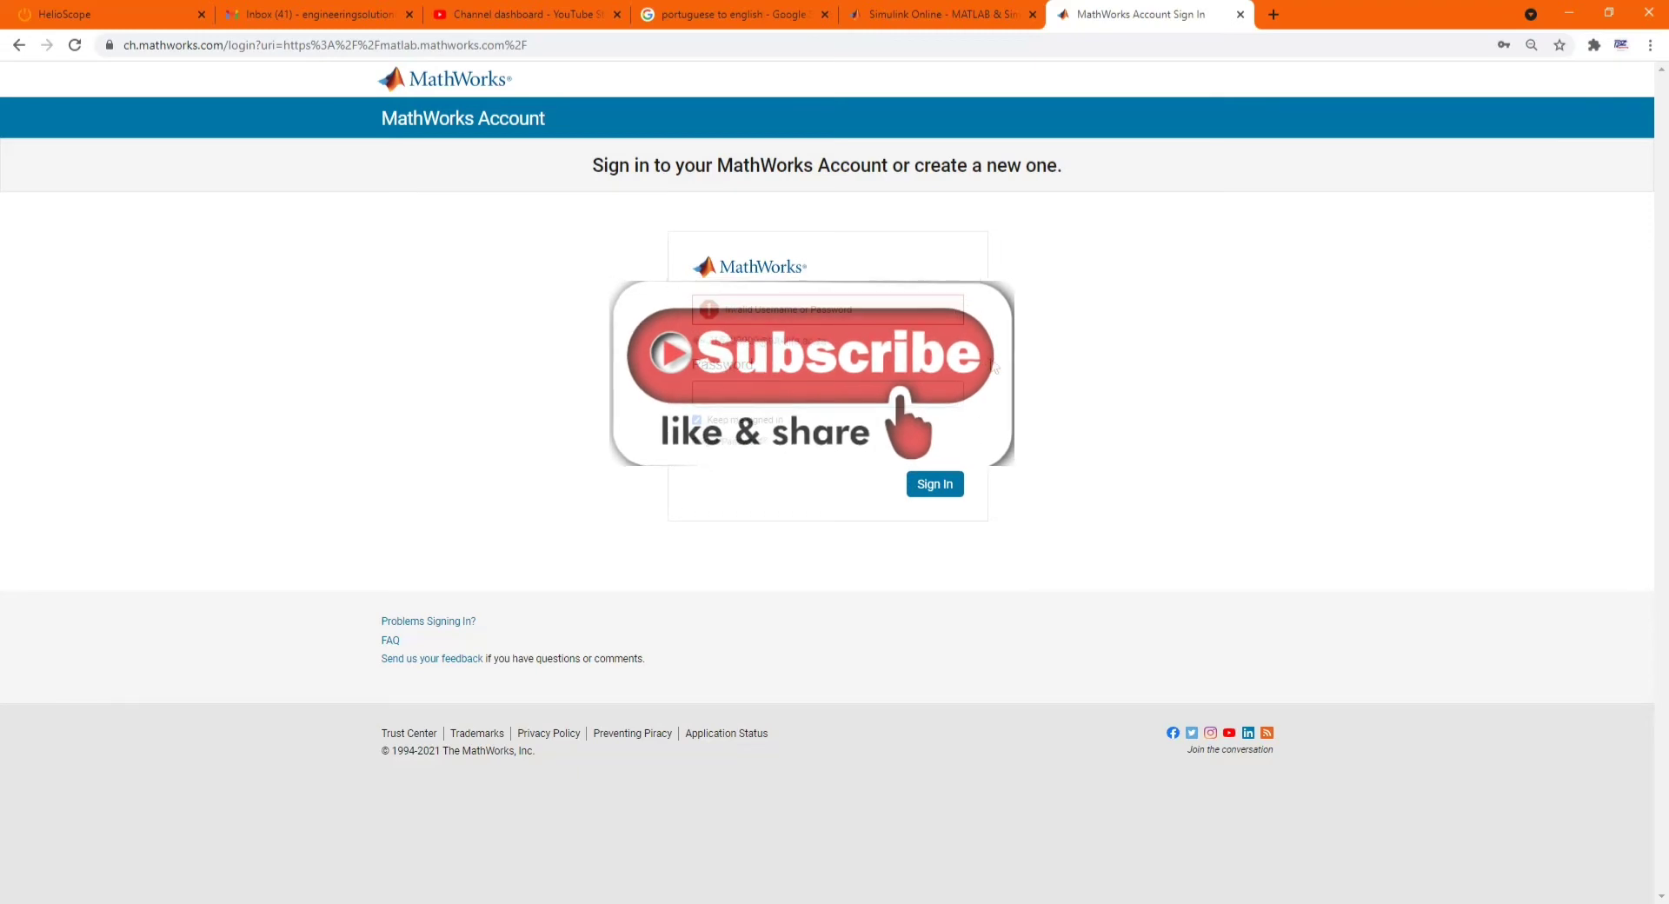
{"action": "key", "text": "Caps_Lock"}
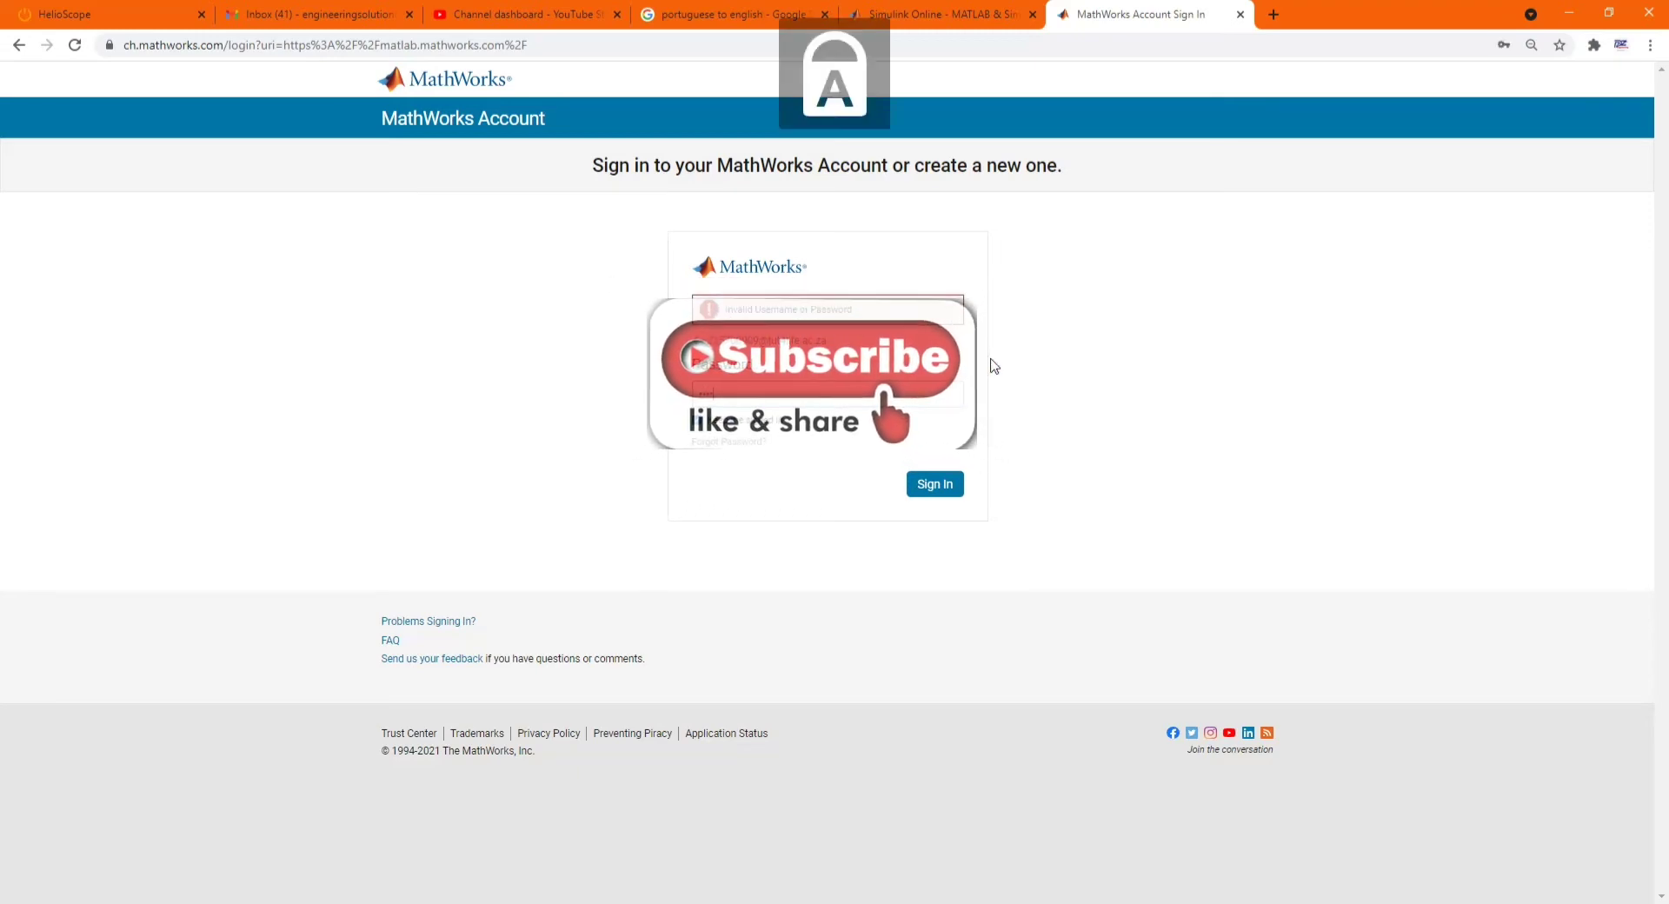
{"action": "key", "text": "Caps_Lock"}
{"action": "type", "text": "****"}
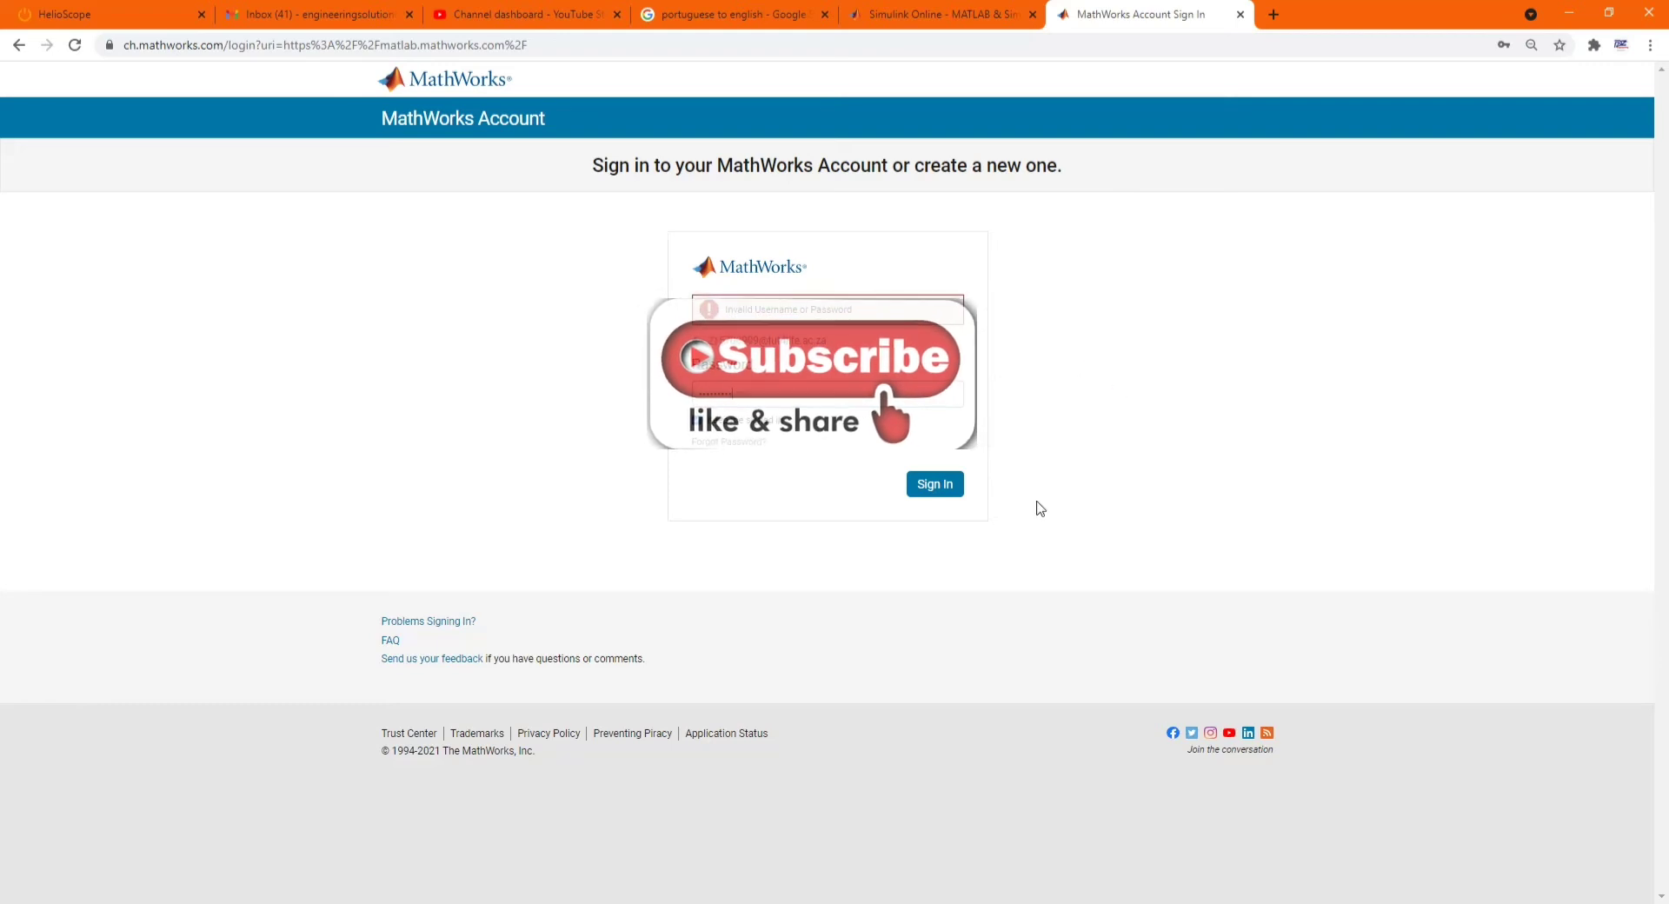
{"action": "left_click", "coordinate": [924, 489]}
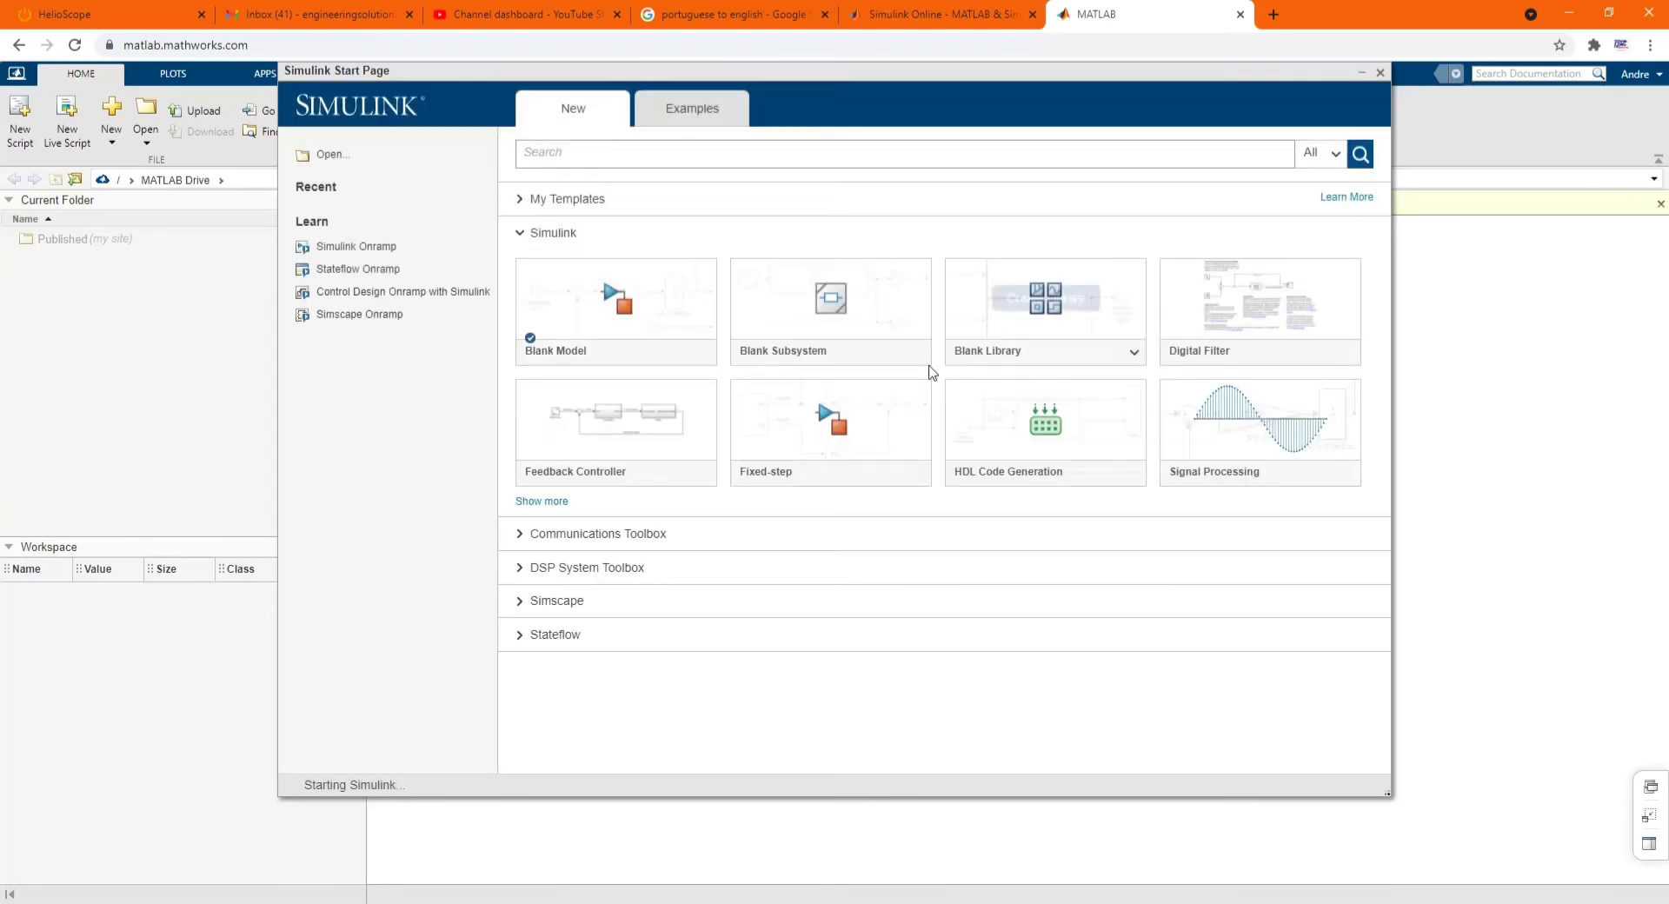
- Create a model from the Blank Model template on the Simulink Start Page
{"action": "mouse_move", "coordinate": [592, 322]}
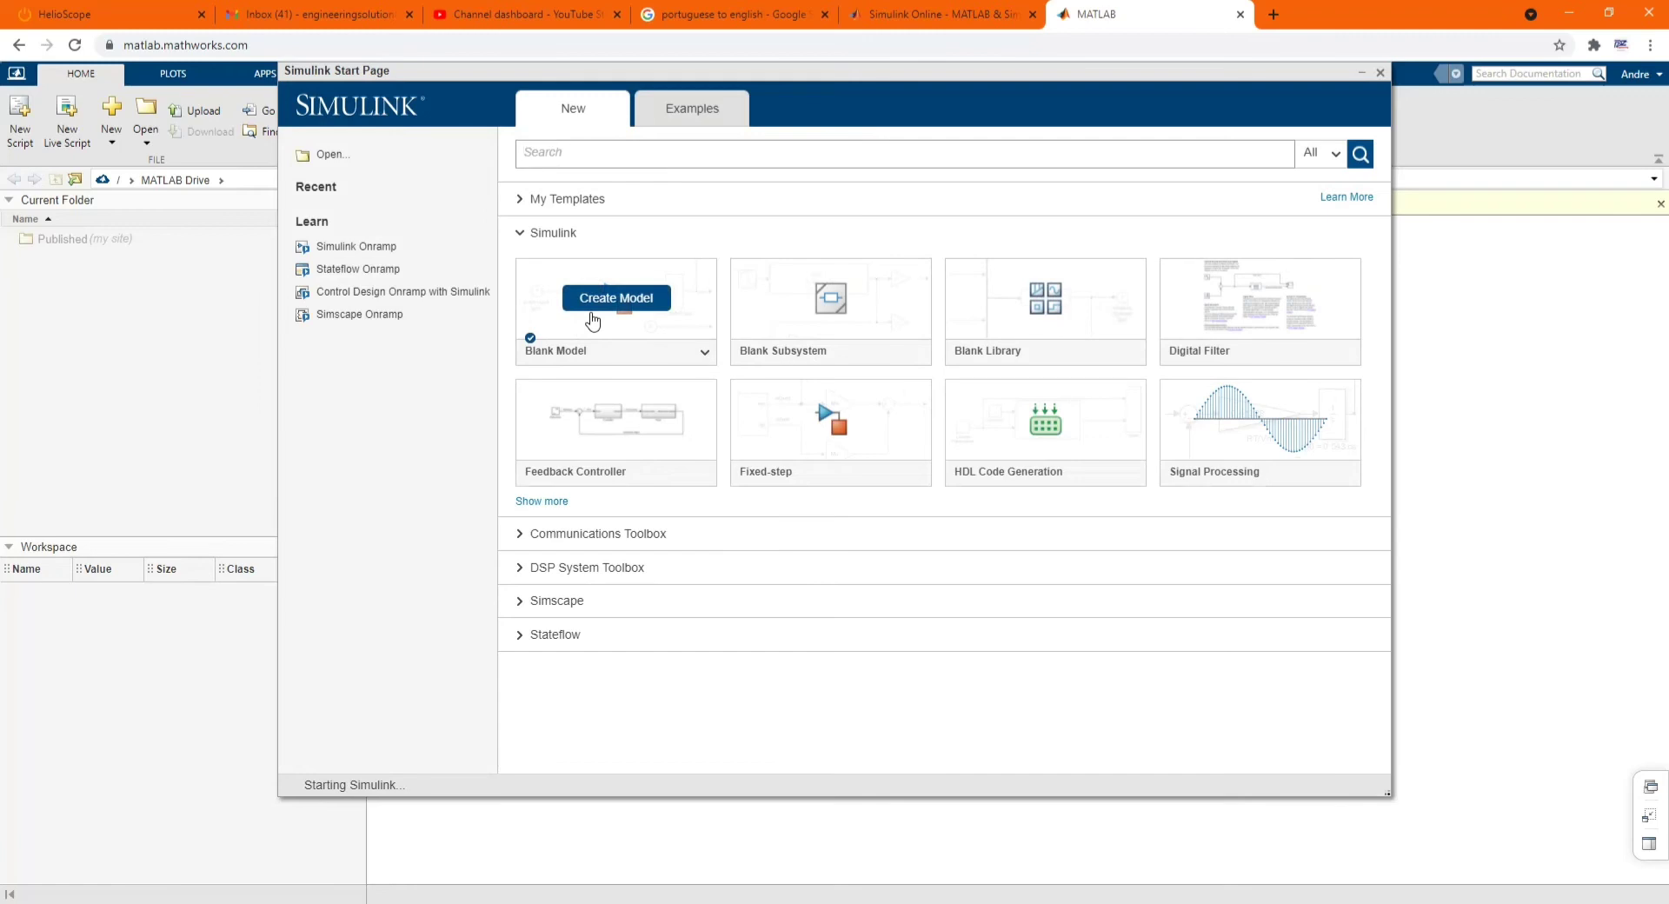
{"action": "left_click", "coordinate": [592, 318]}
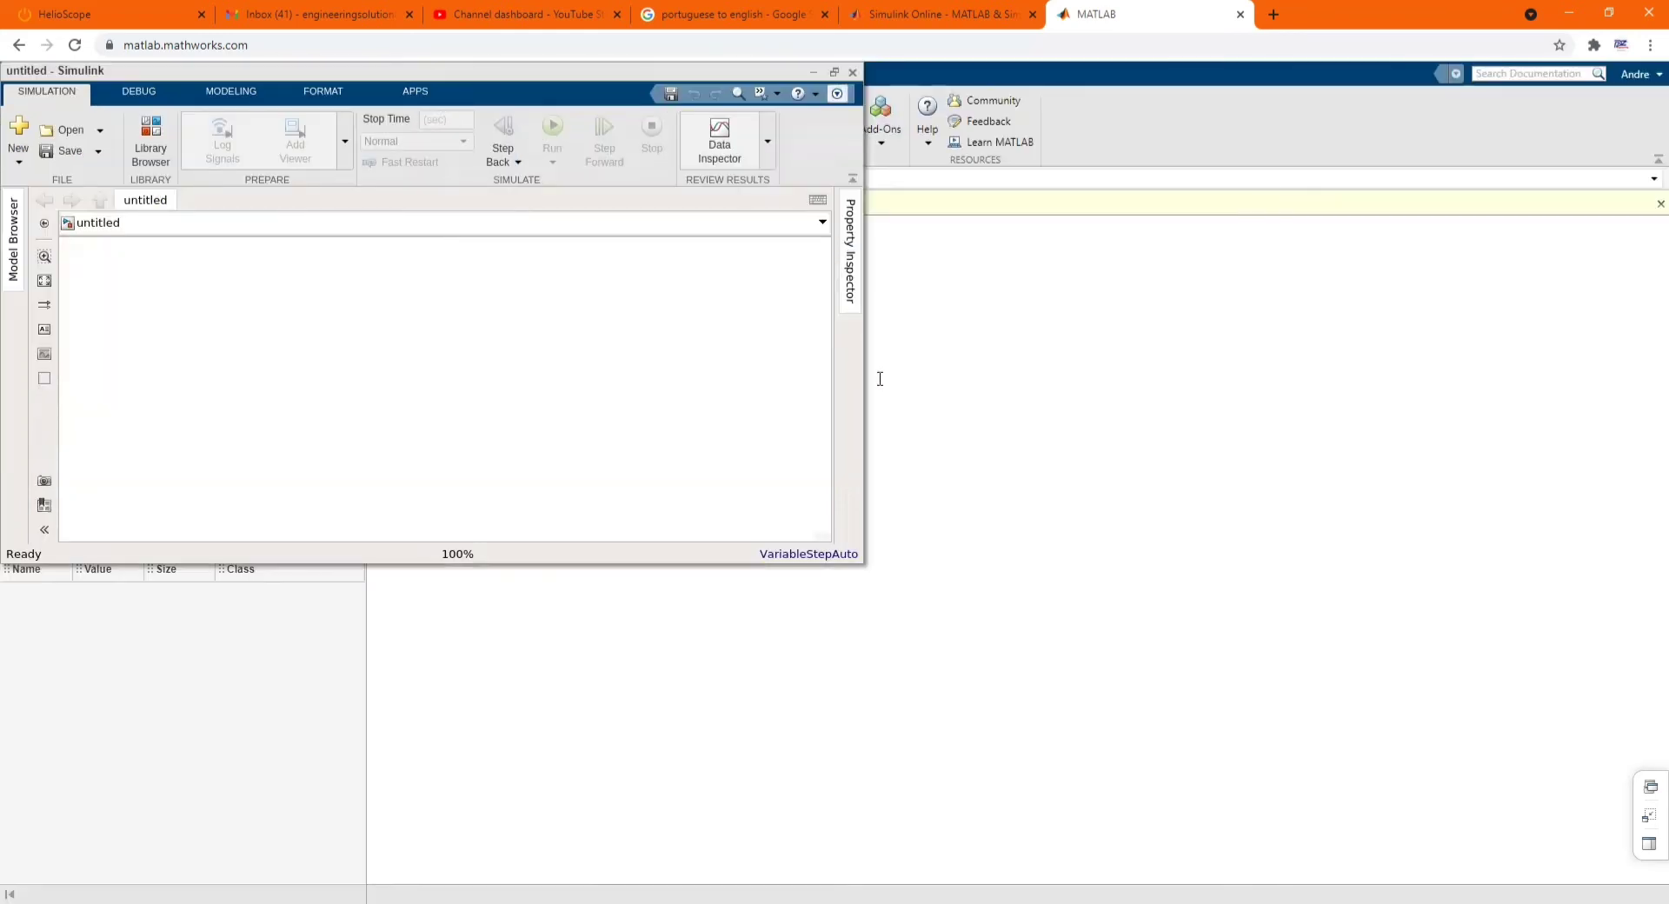
- Browse the blocks in the Simulink Library Browser, then close it
{"action": "left_click", "coordinate": [158, 139]}
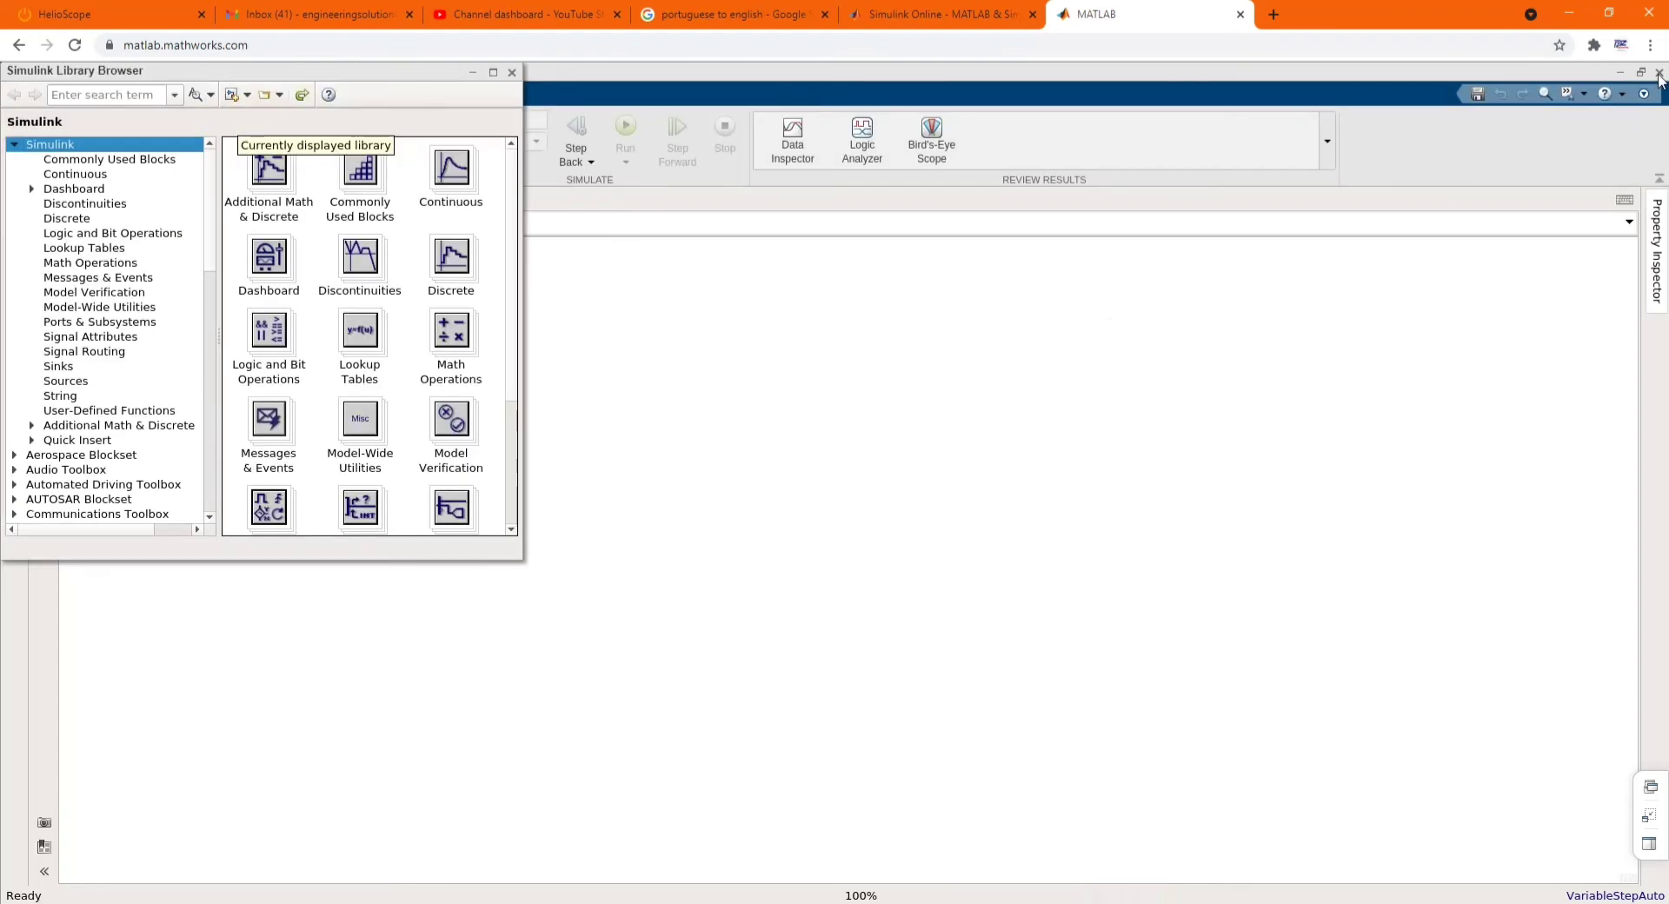
{"action": "left_click", "coordinate": [512, 73]}
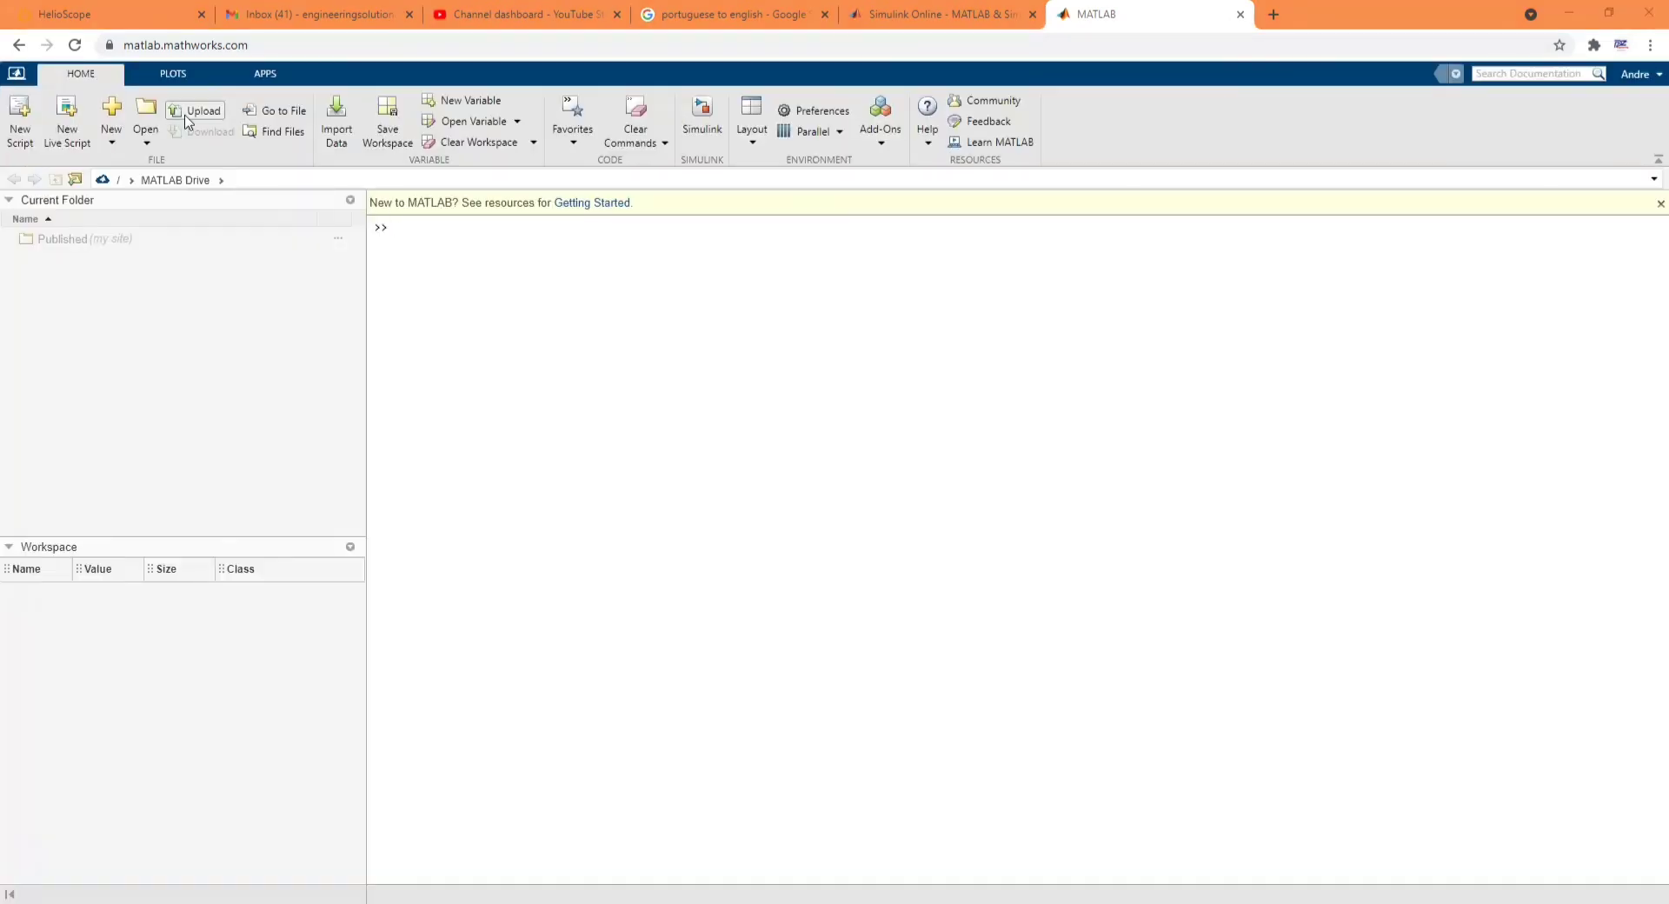
- Upload Bi_Directional.slx from the PC's Documents > MATLAB folder into MATLAB Drive
{"action": "left_click", "coordinate": [178, 113]}
{"action": "left_click", "coordinate": [813, 13]}
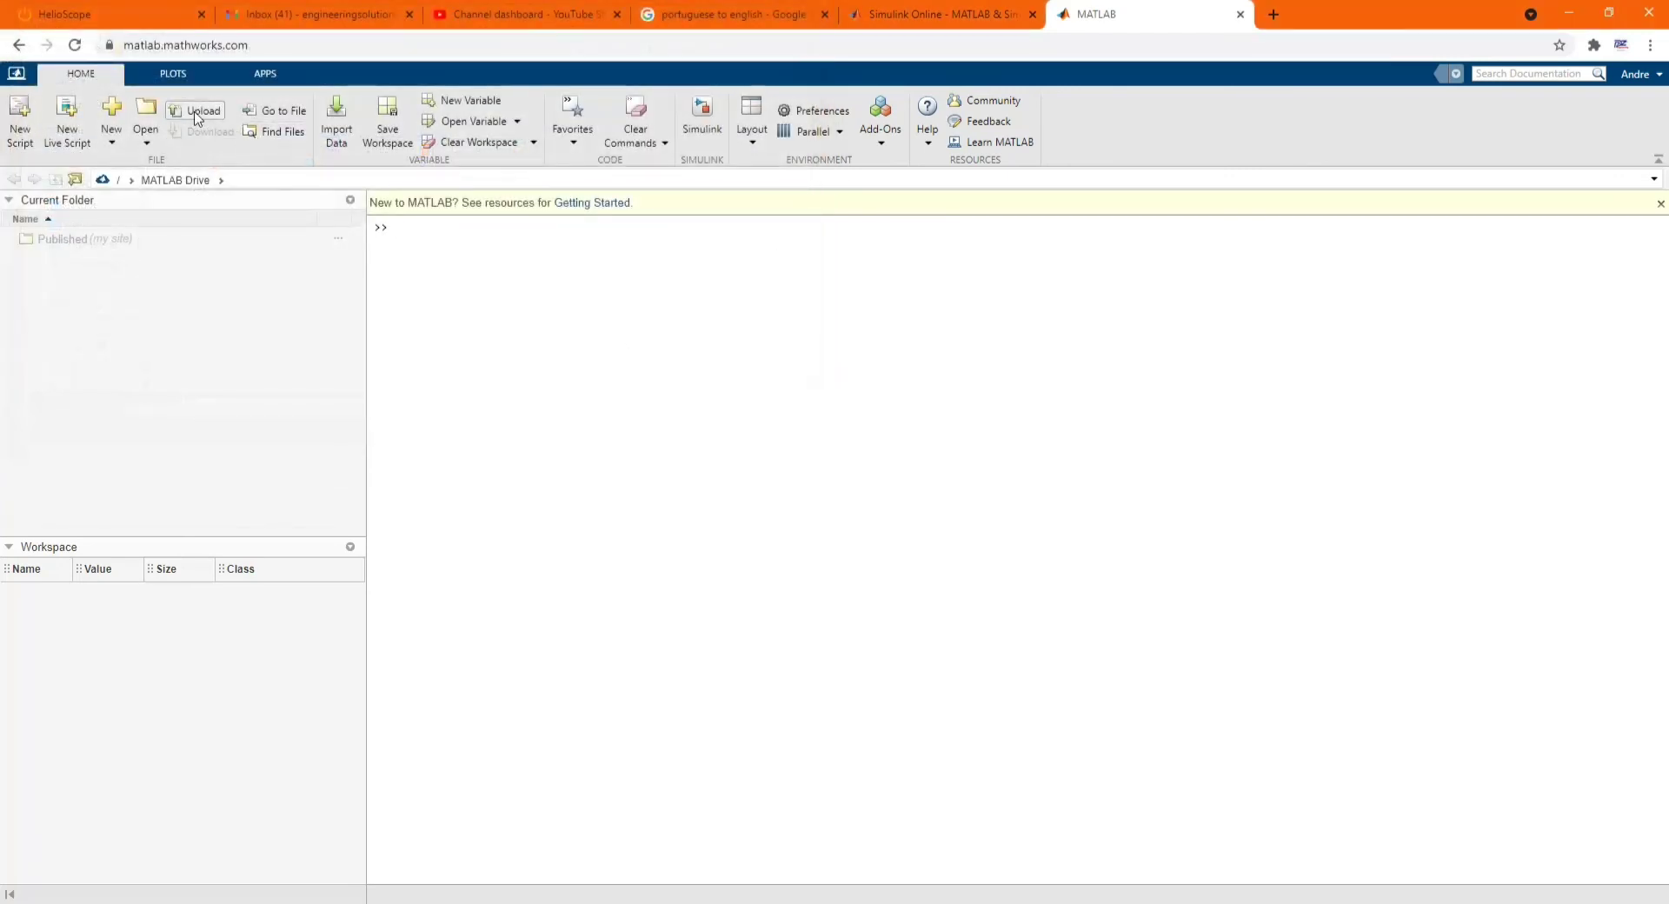
{"action": "left_click", "coordinate": [198, 111]}
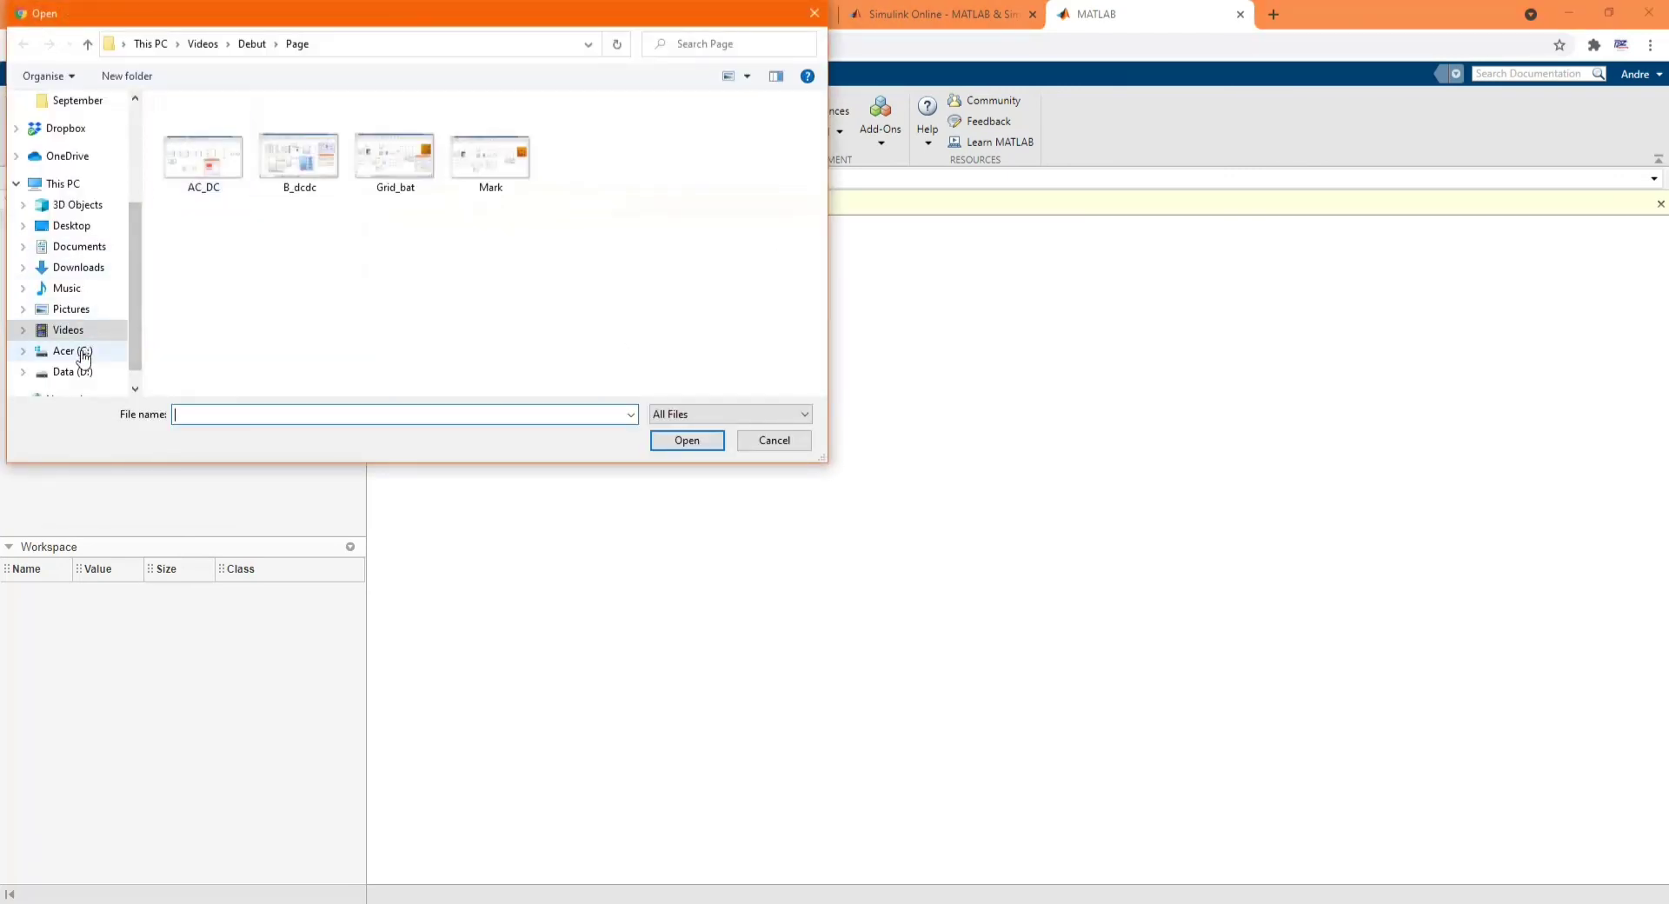
{"action": "left_click", "coordinate": [78, 247]}
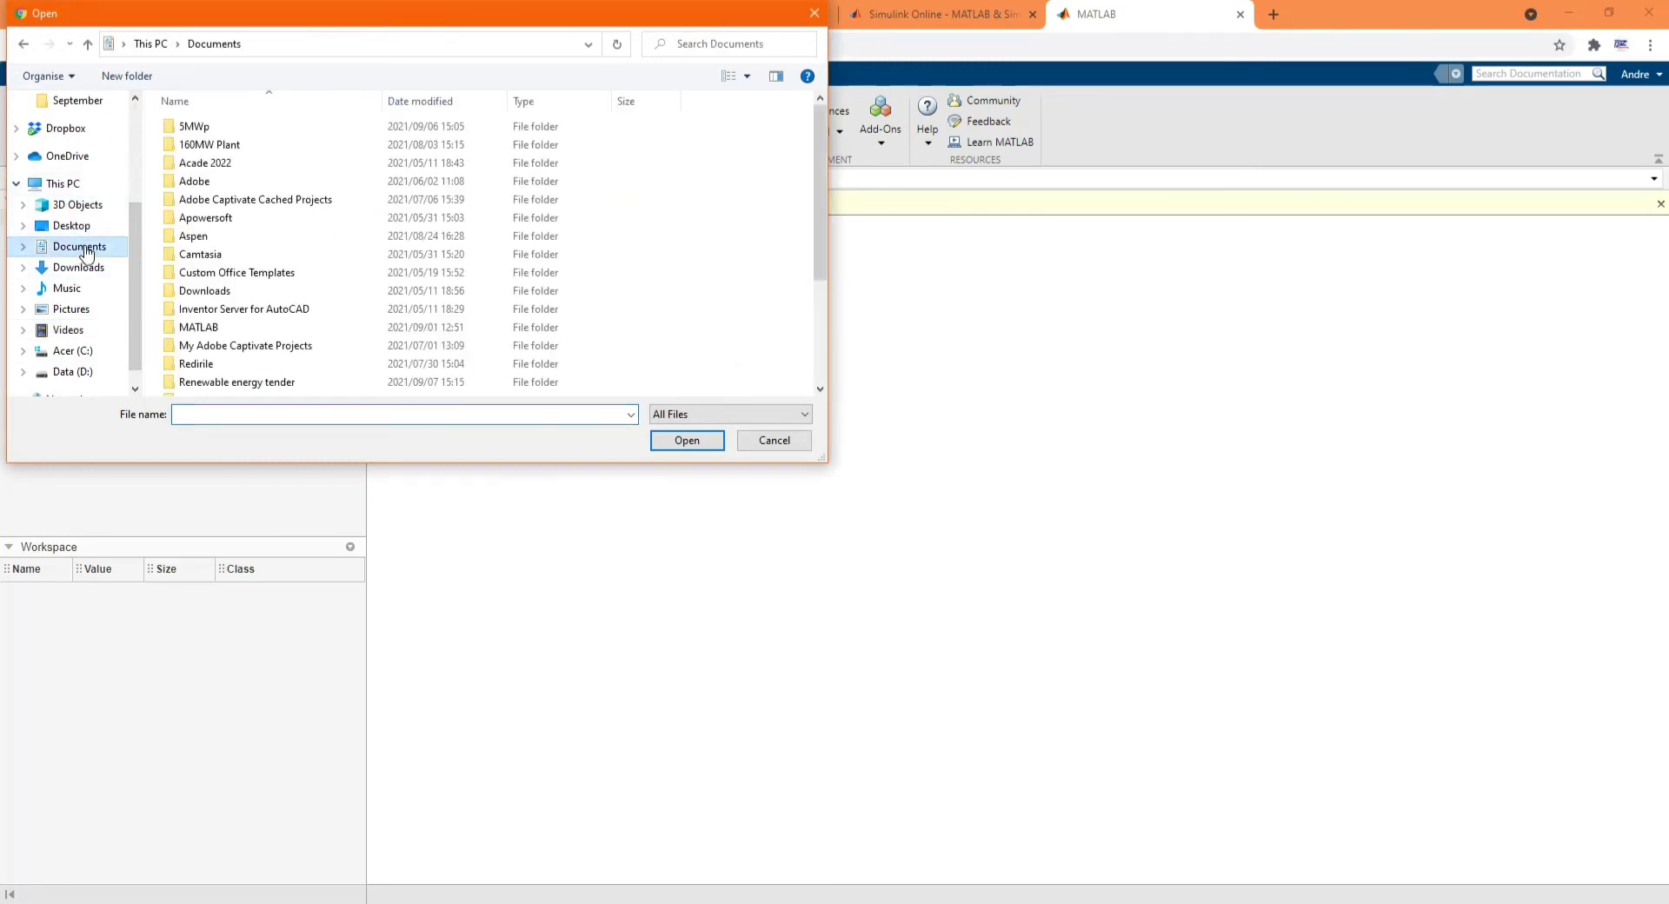
{"action": "double_click", "coordinate": [209, 327]}
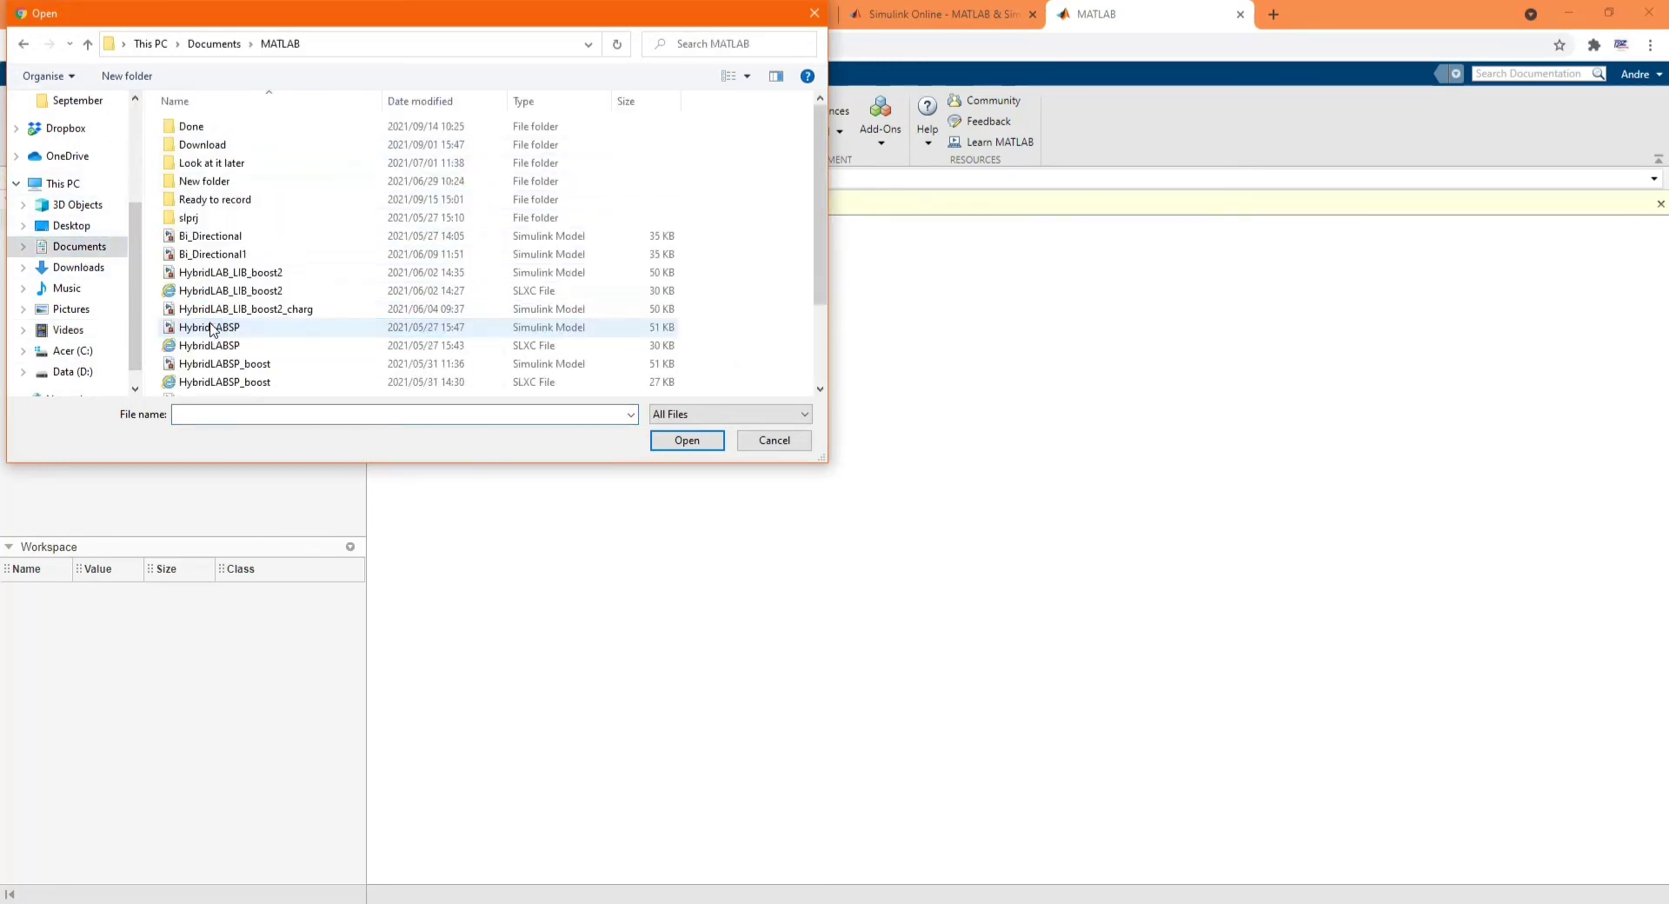
{"action": "left_click", "coordinate": [223, 236]}
{"action": "left_click", "coordinate": [687, 441]}
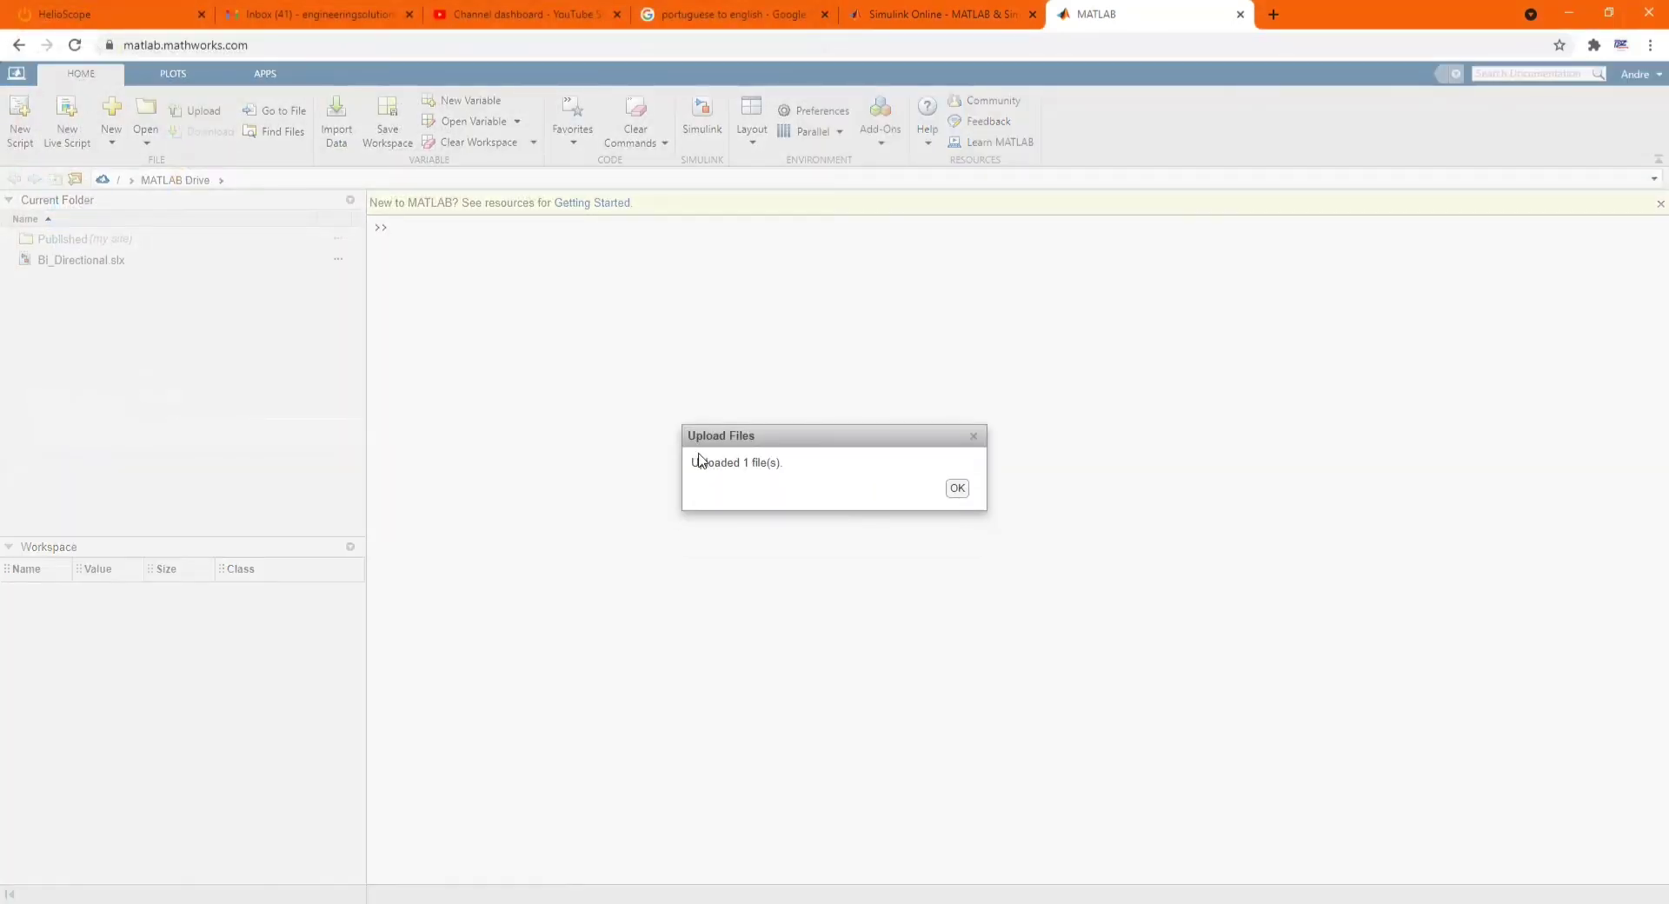
{"action": "left_click", "coordinate": [957, 489]}
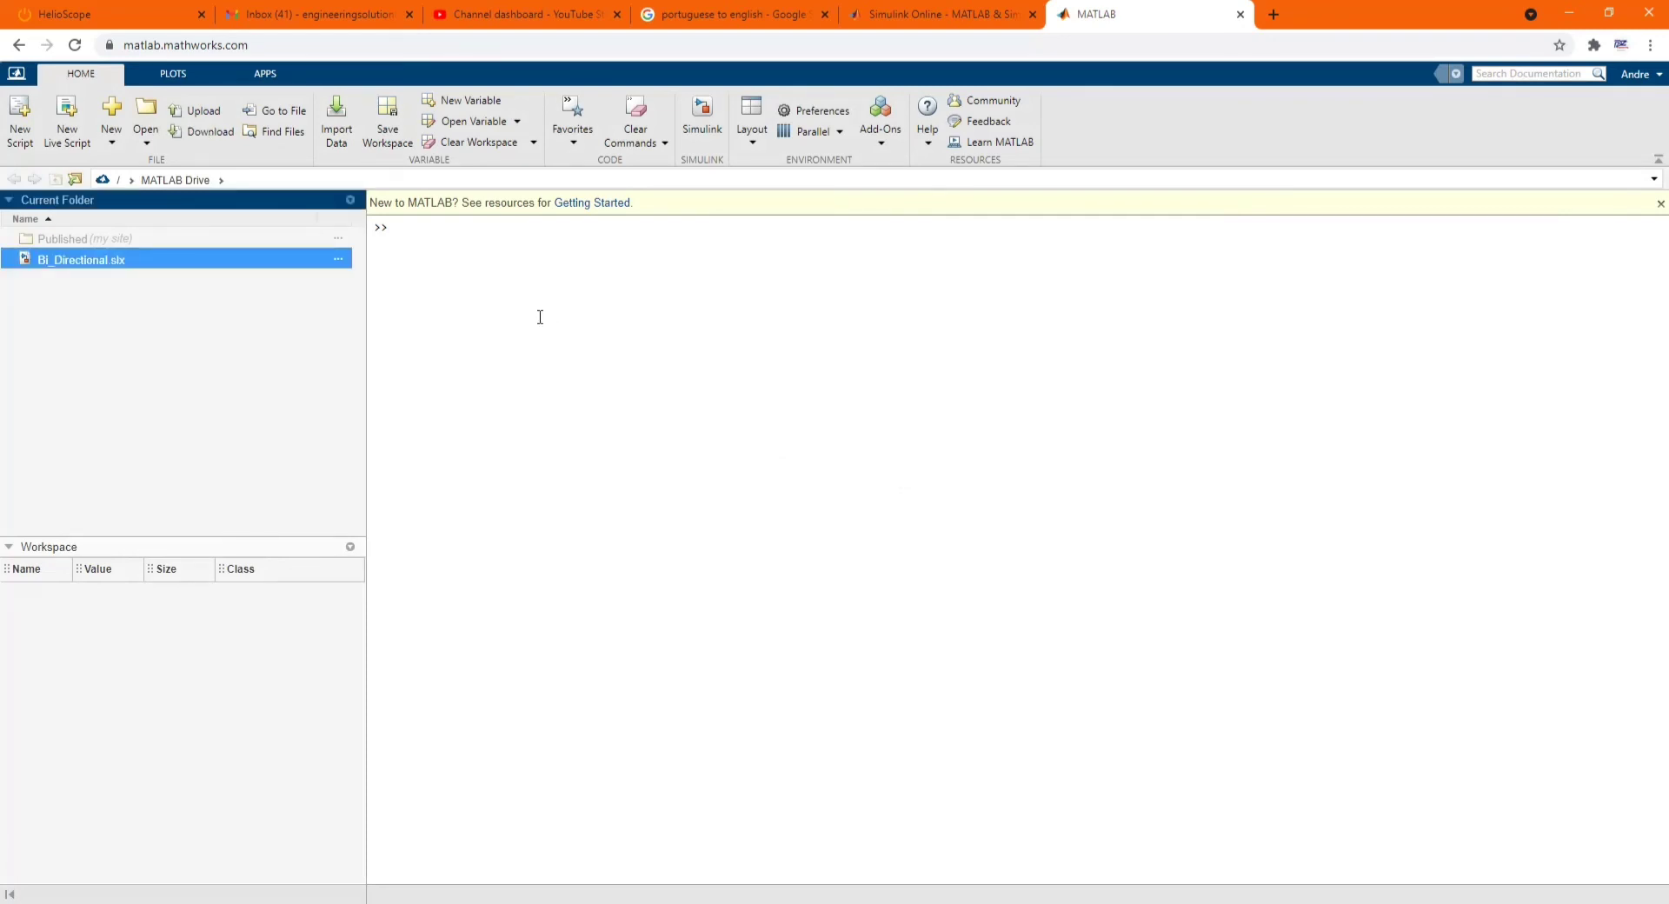
- Open Bi_Directional.slx from MATLAB Drive and dismiss the leftover empty Open dialog
{"action": "left_click", "coordinate": [147, 137]}
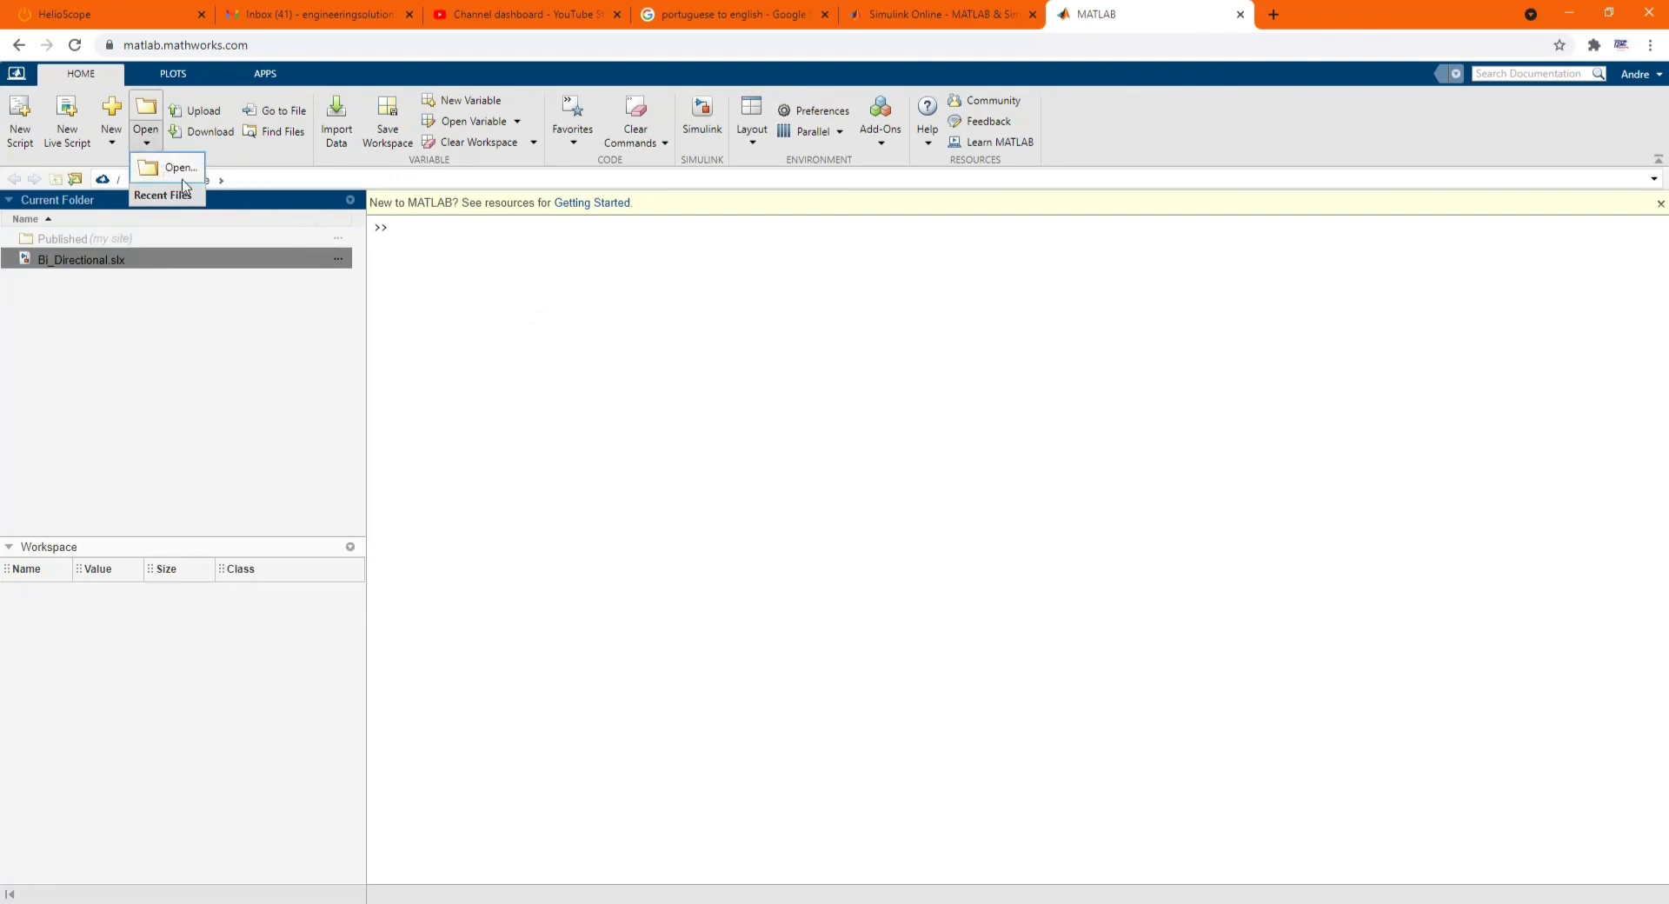
{"action": "left_click", "coordinate": [153, 173]}
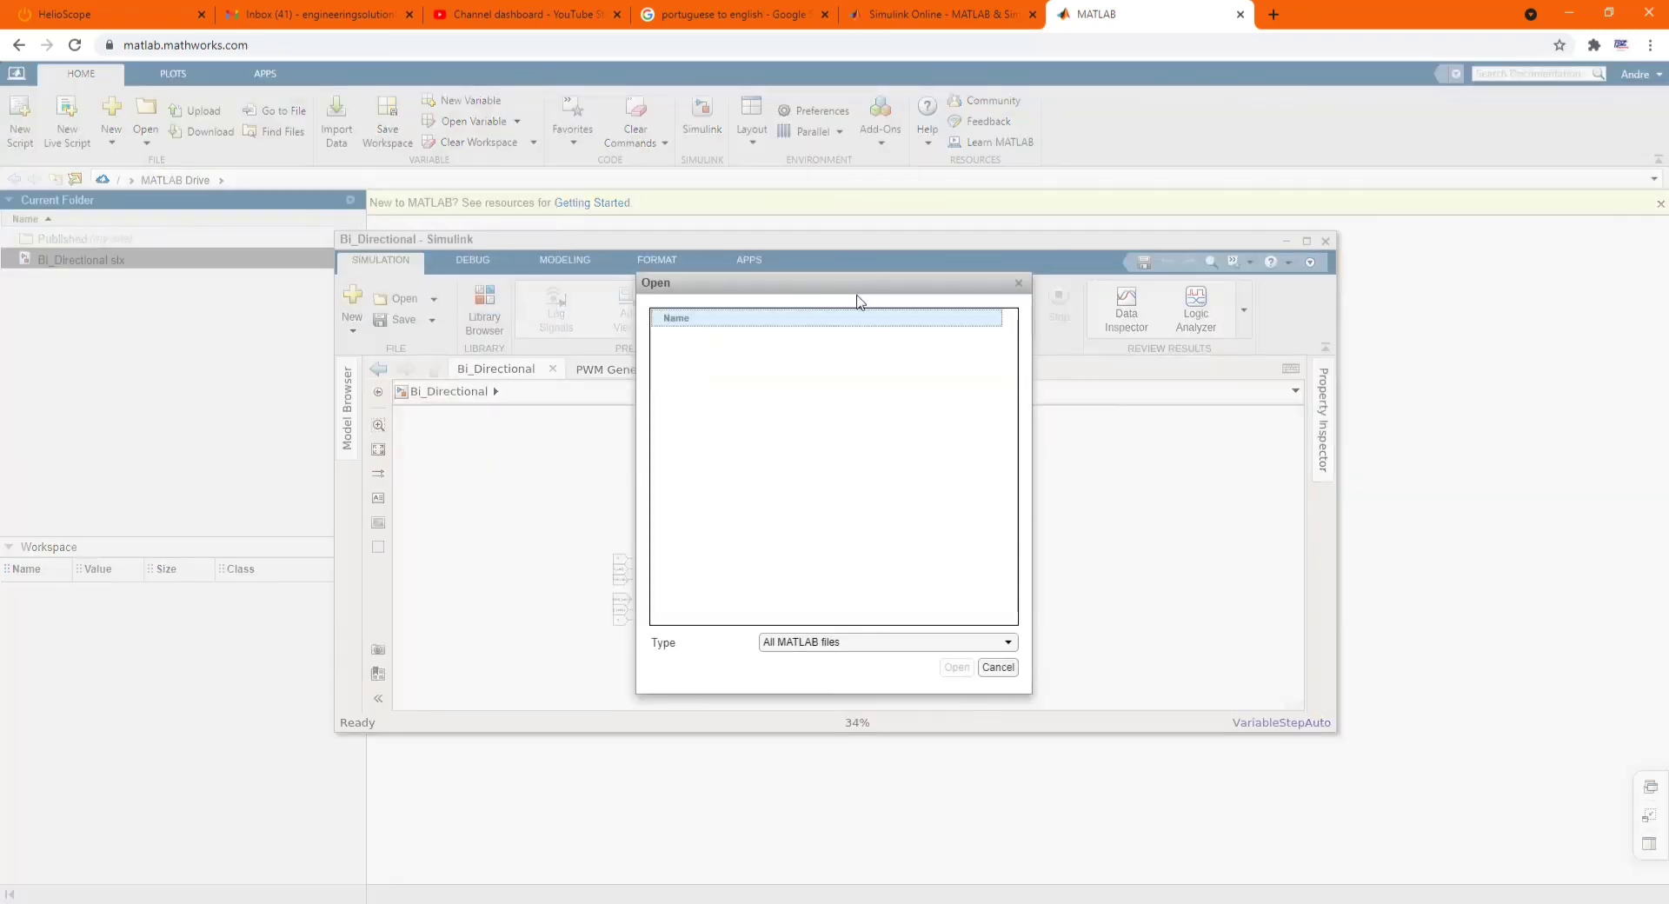
{"action": "left_click", "coordinate": [1022, 286]}
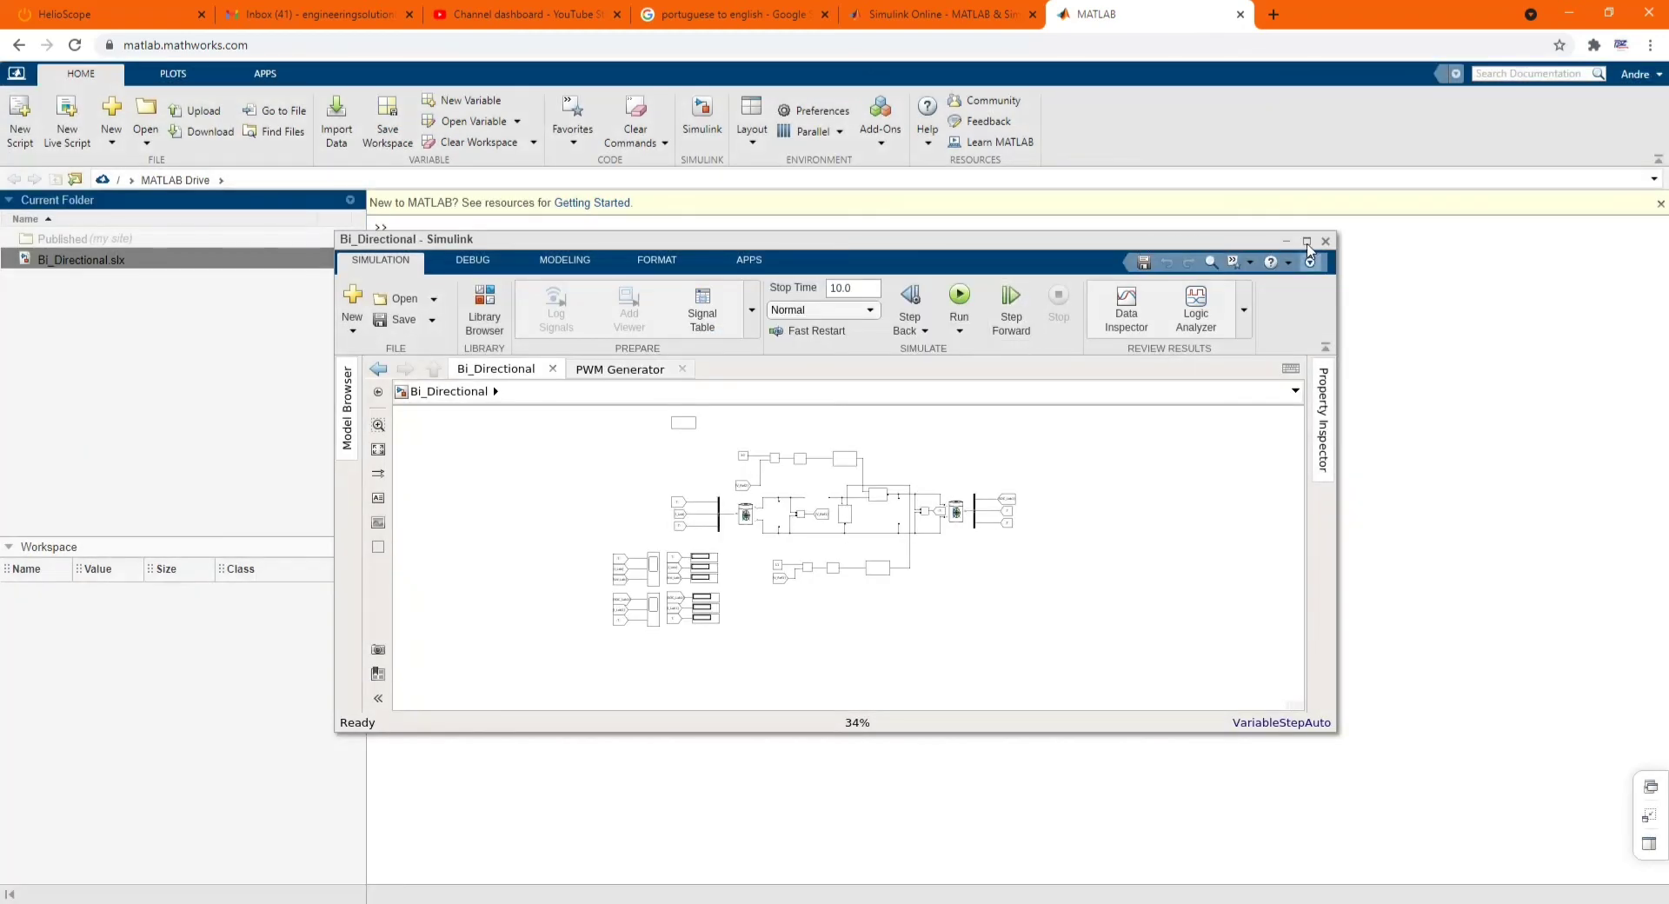
- Maximize the Bi_Directional window and zoom the circuit diagram to fit
{"action": "left_click", "coordinate": [1307, 242]}
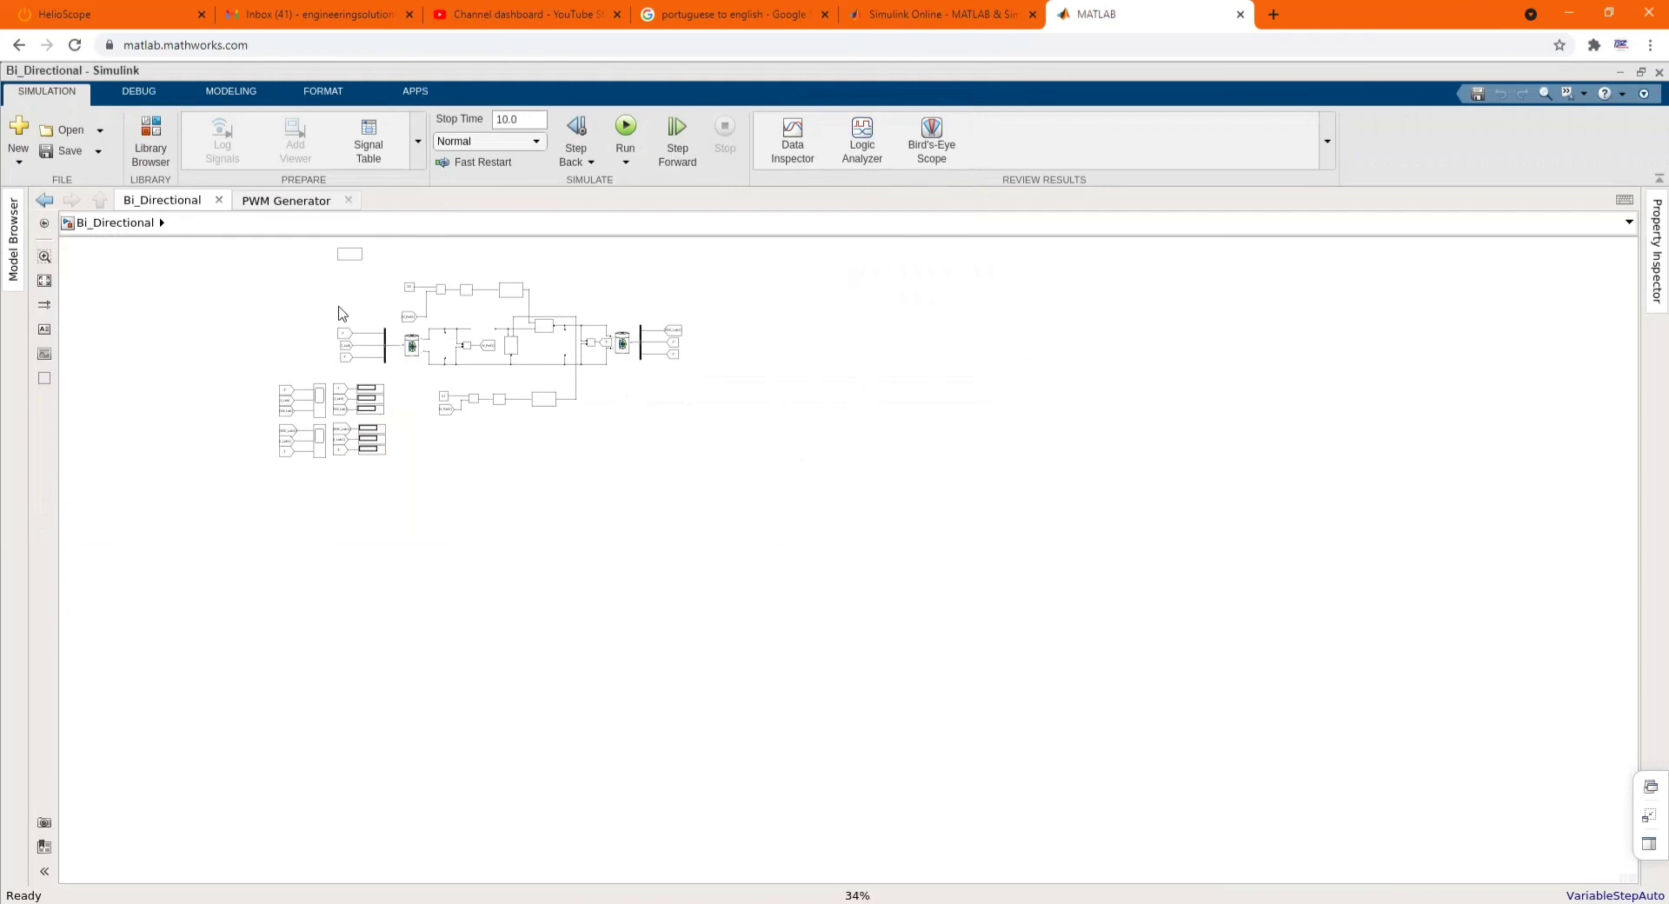
{"action": "scroll", "coordinate": [347, 311], "scroll_direction": "up", "scroll_amount": 1}
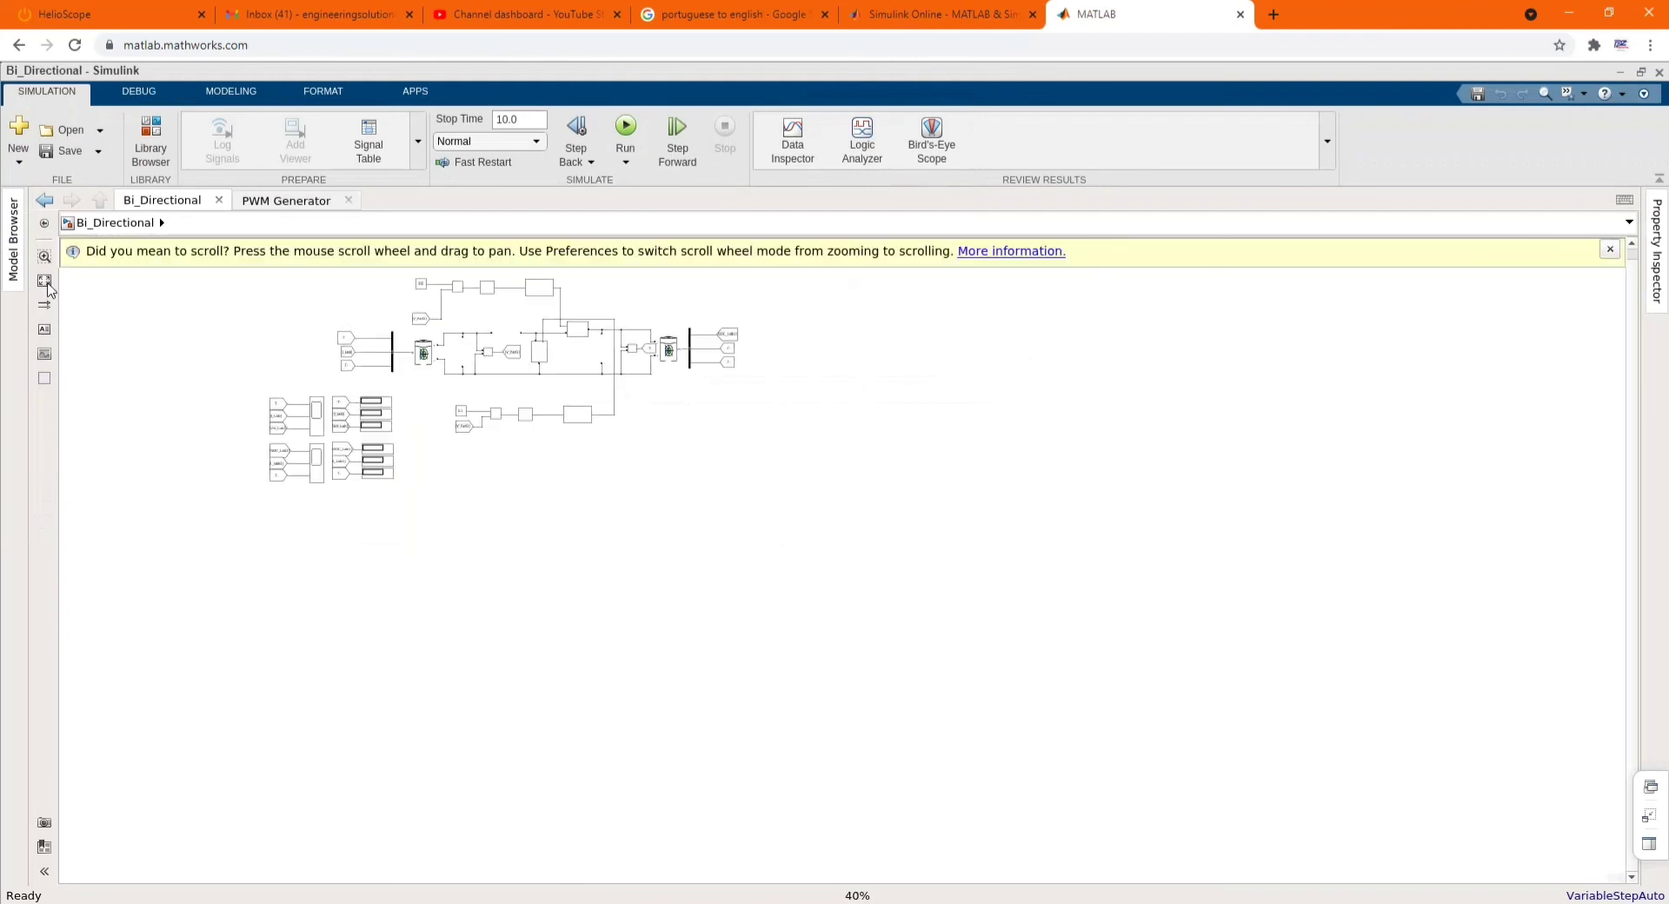
{"action": "key", "text": "space"}
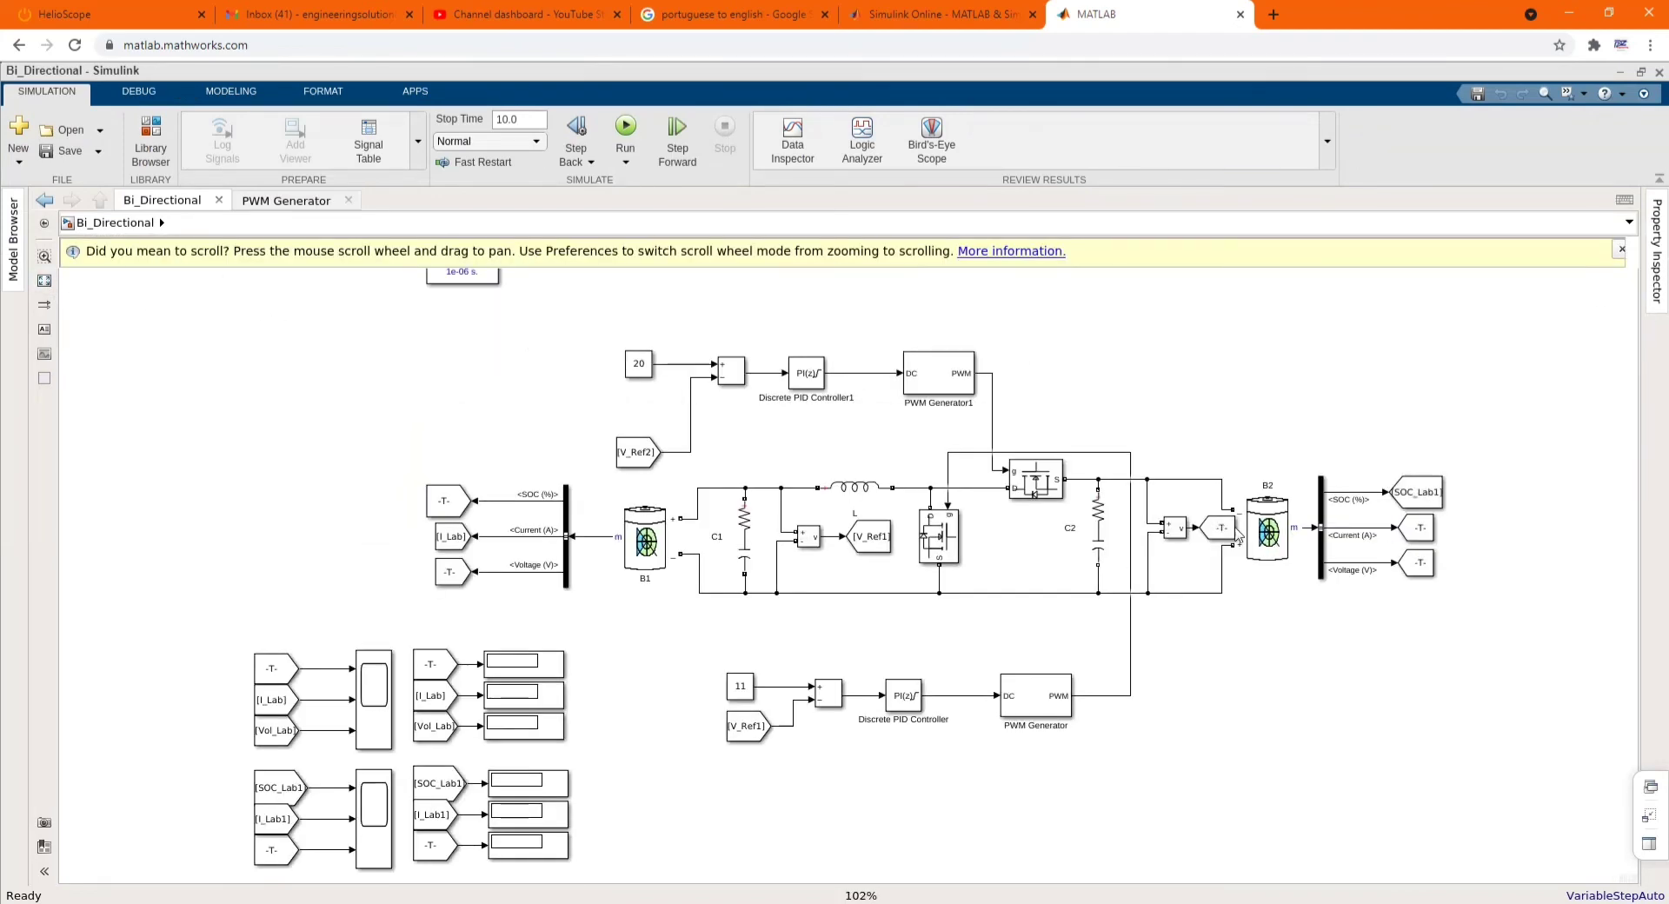